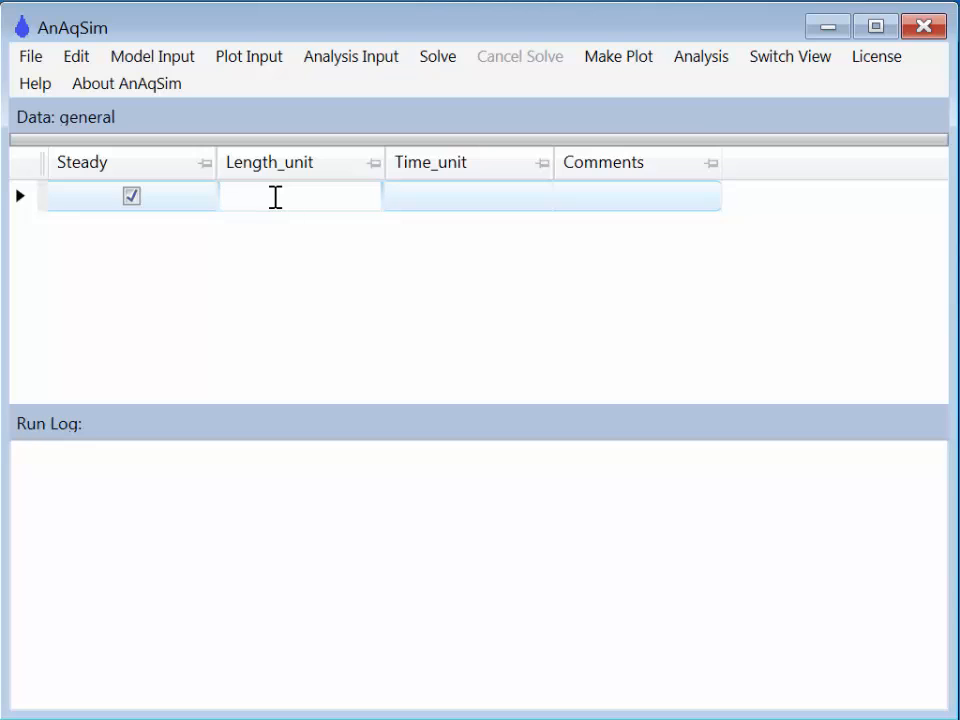
Set the model's length unit to feet and time unit to day, with the comment "Hello World Example"
{"action": "type", "text": "feet"}
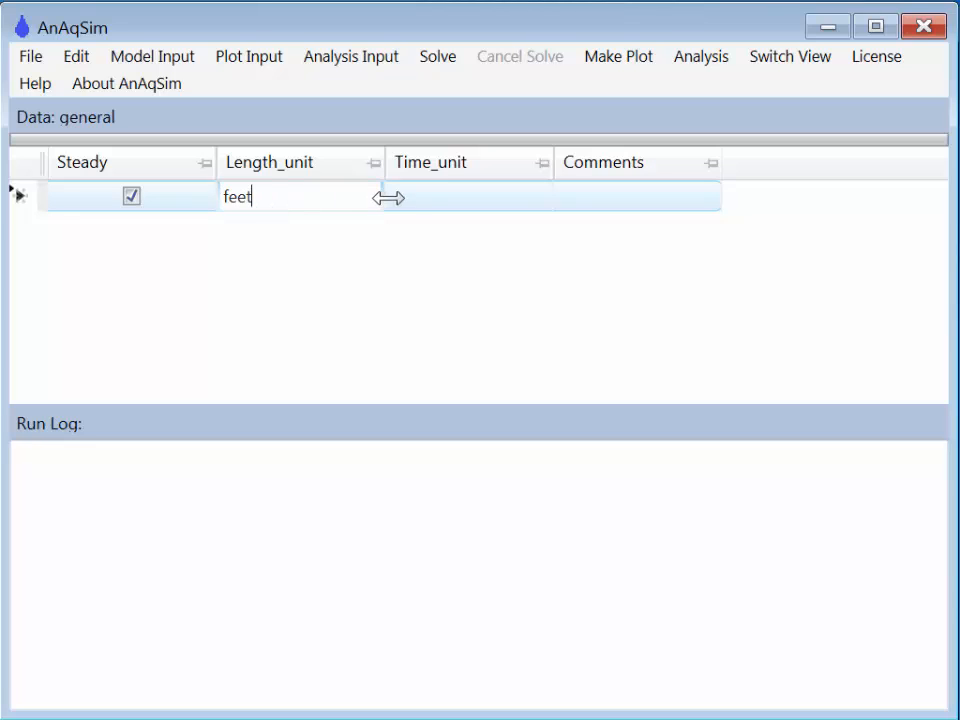
{"action": "left_click", "coordinate": [418, 200]}
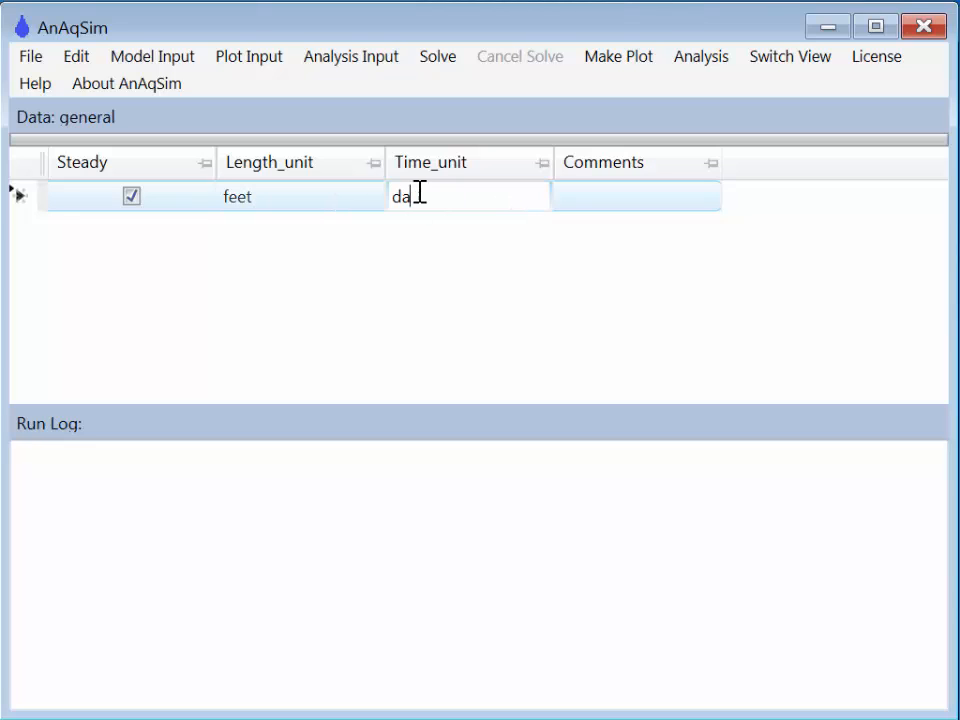
{"action": "left_click", "coordinate": [578, 199]}
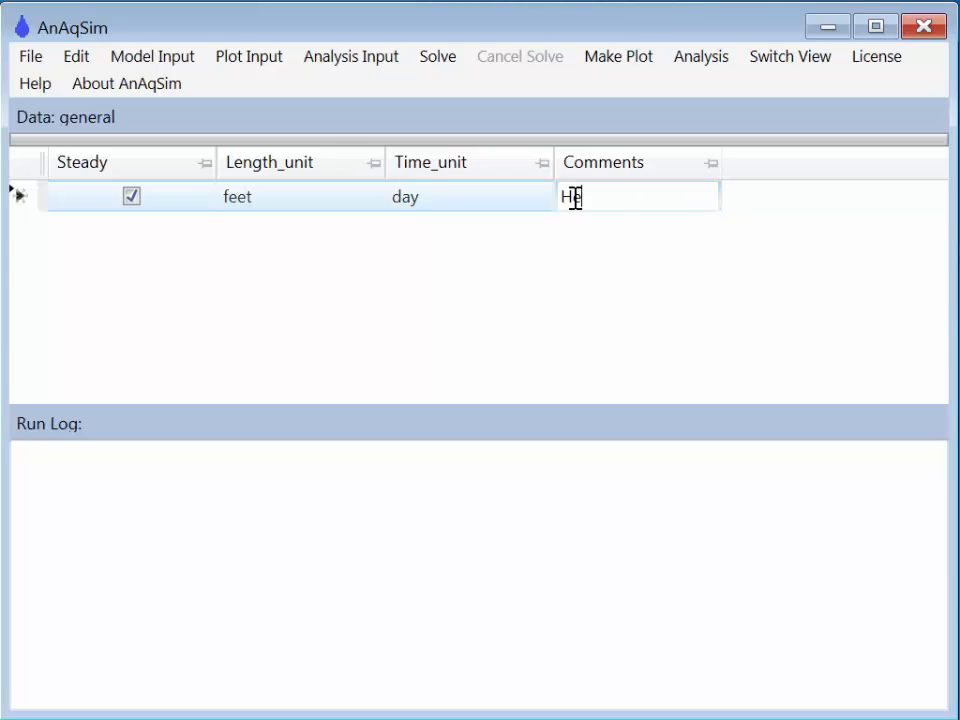
{"action": "type", "text": "Hello World Example"}
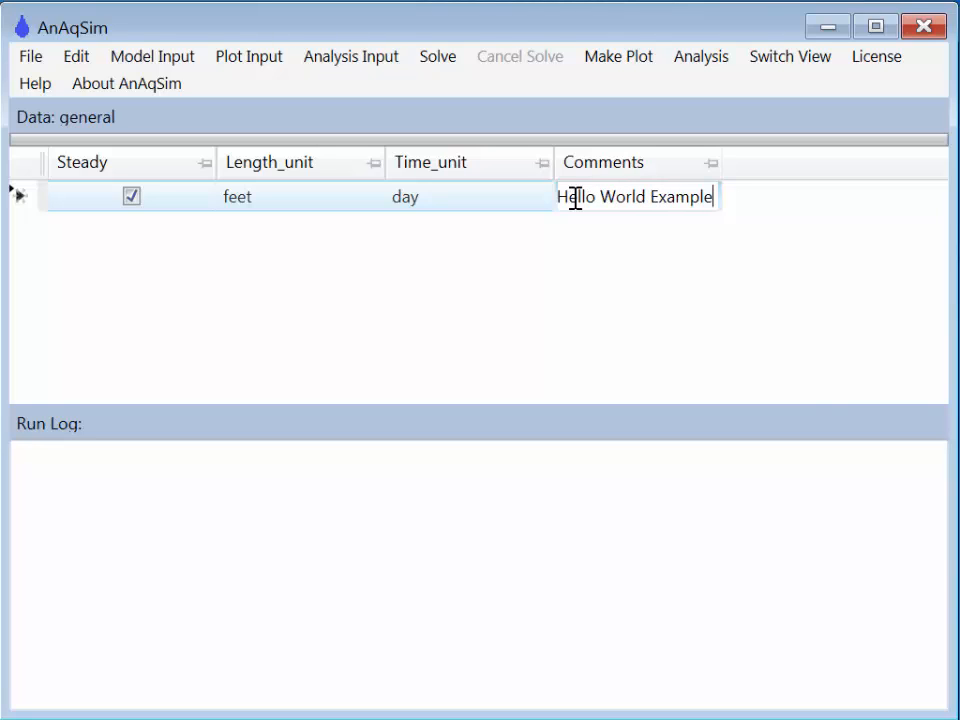
{"action": "key", "text": "Return"}
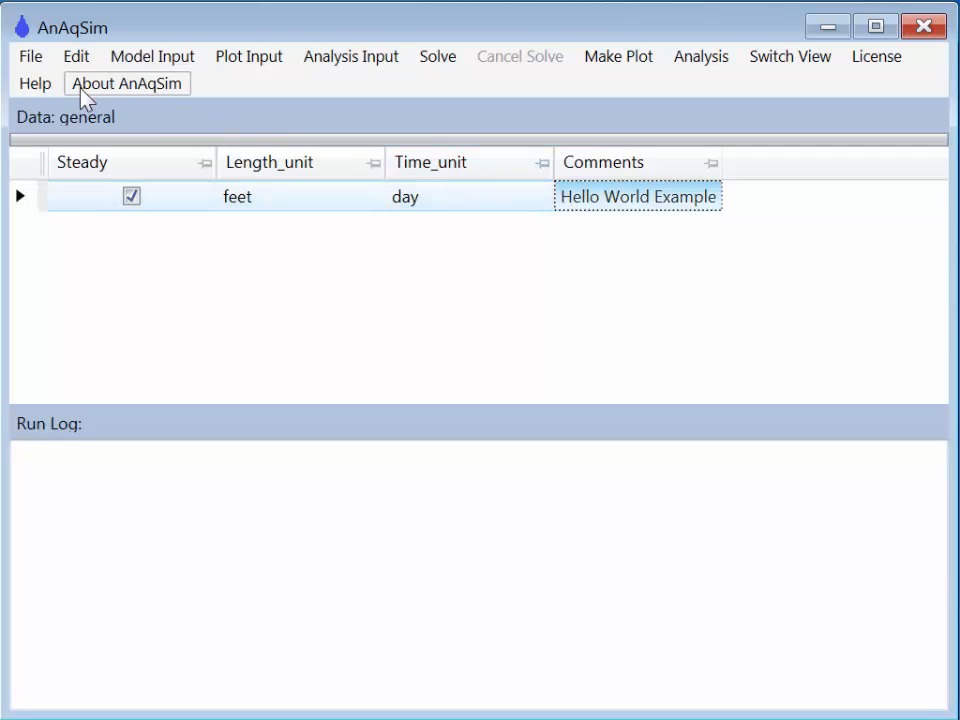
Save the model to the Desktop as hello_world
{"action": "left_click", "coordinate": [30, 58]}
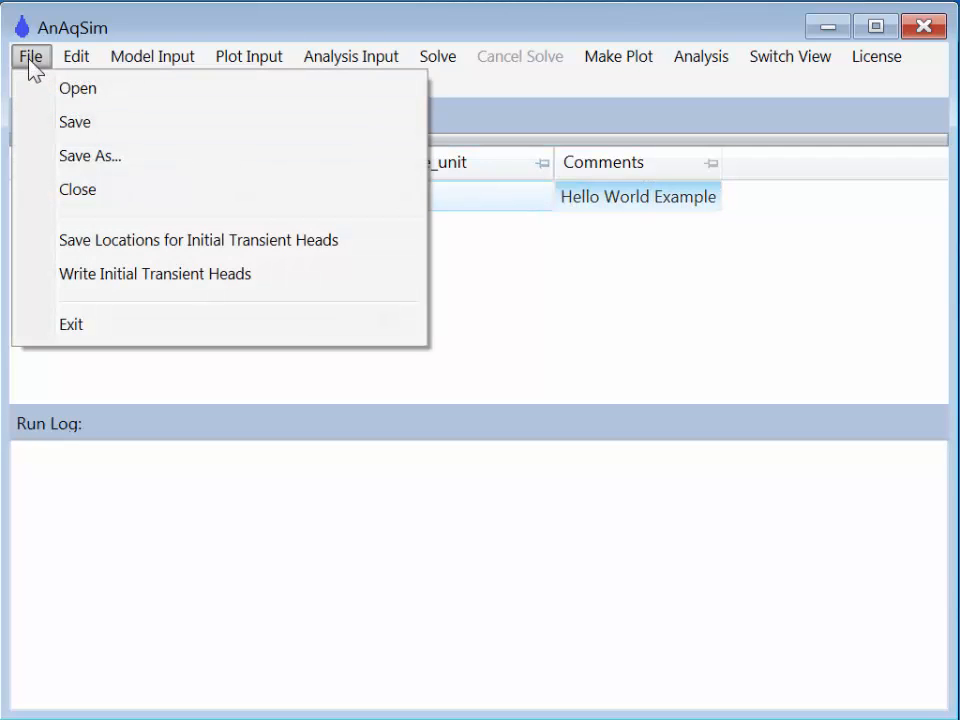
{"action": "left_click", "coordinate": [79, 128]}
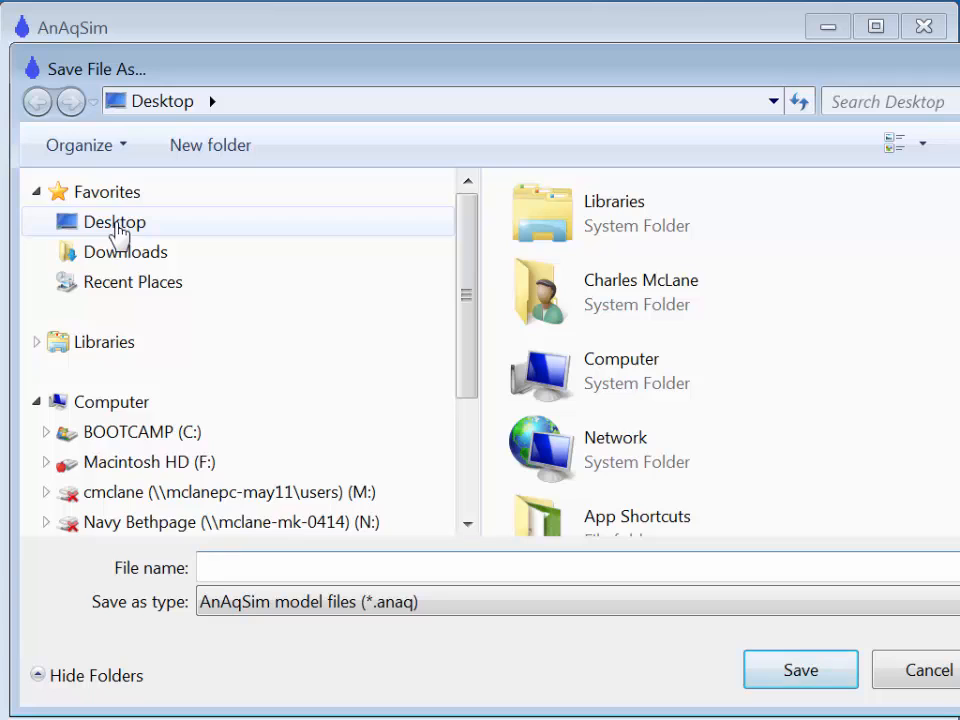
{"action": "left_click", "coordinate": [118, 232]}
{"action": "left_click", "coordinate": [246, 566]}
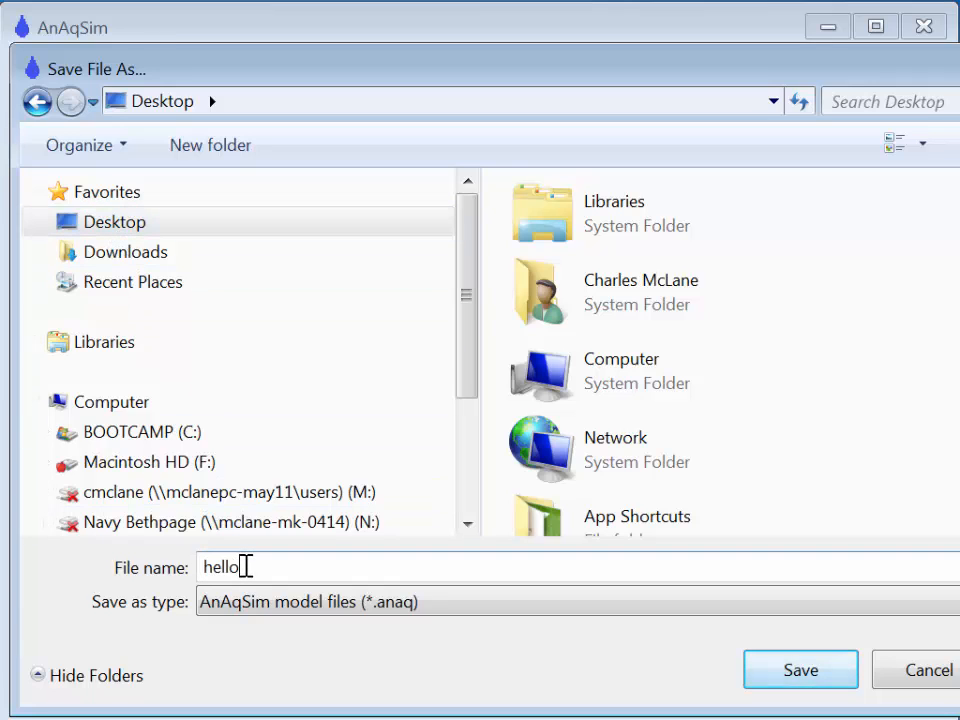
{"action": "type", "text": "hello world"}
{"action": "left_click", "coordinate": [774, 666]}
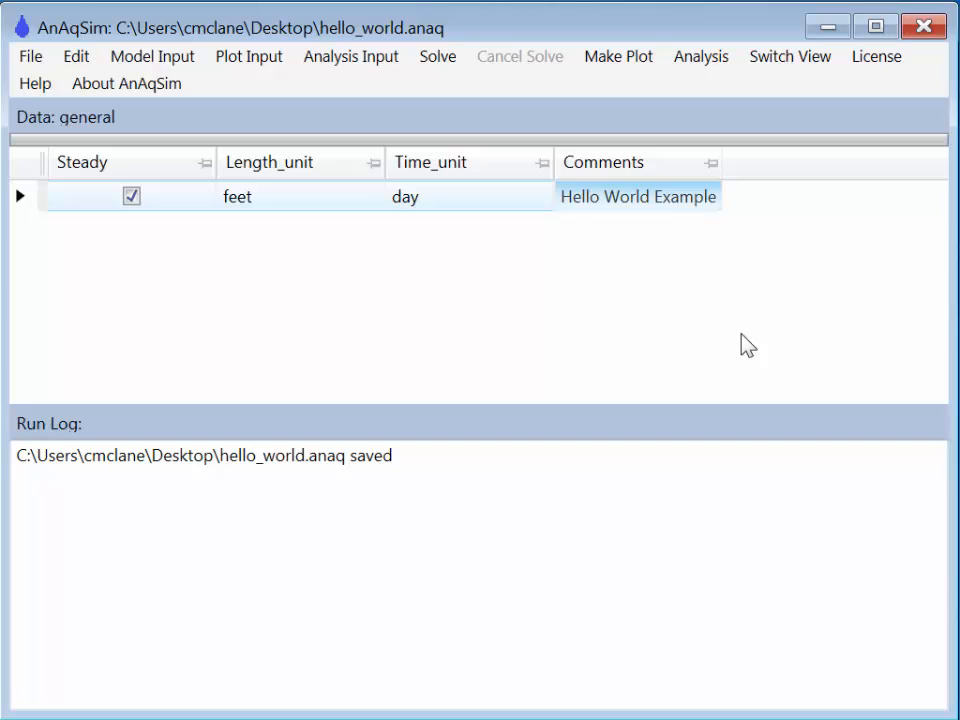
Set the plot window to -10000, -10000, 10000, 10000 with contours enabled, and save the model
{"action": "left_click", "coordinate": [268, 60]}
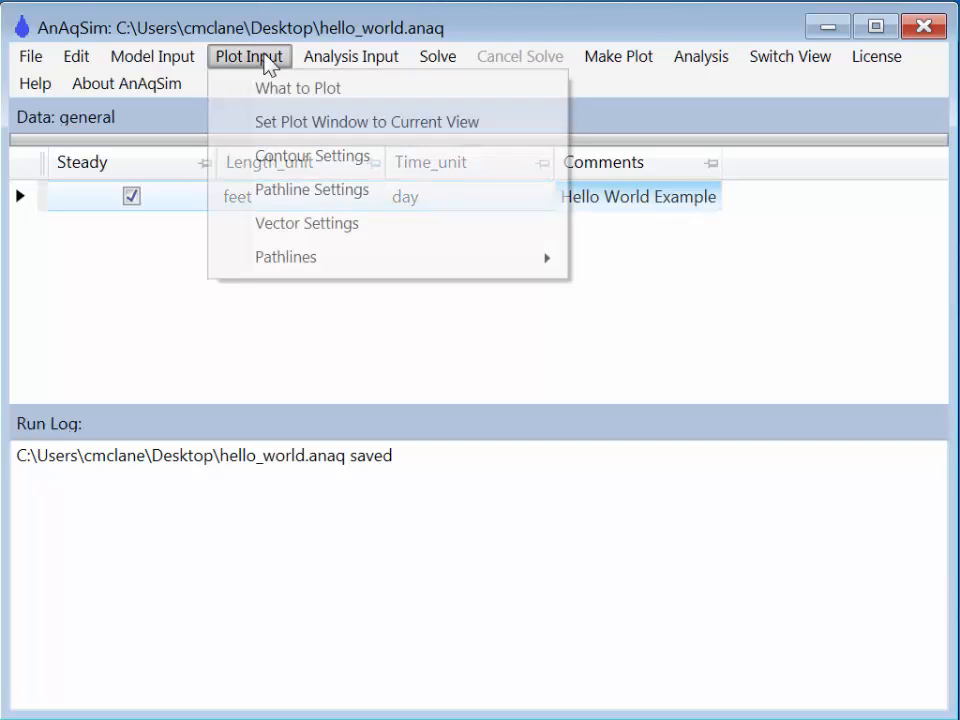
{"action": "left_click", "coordinate": [276, 89]}
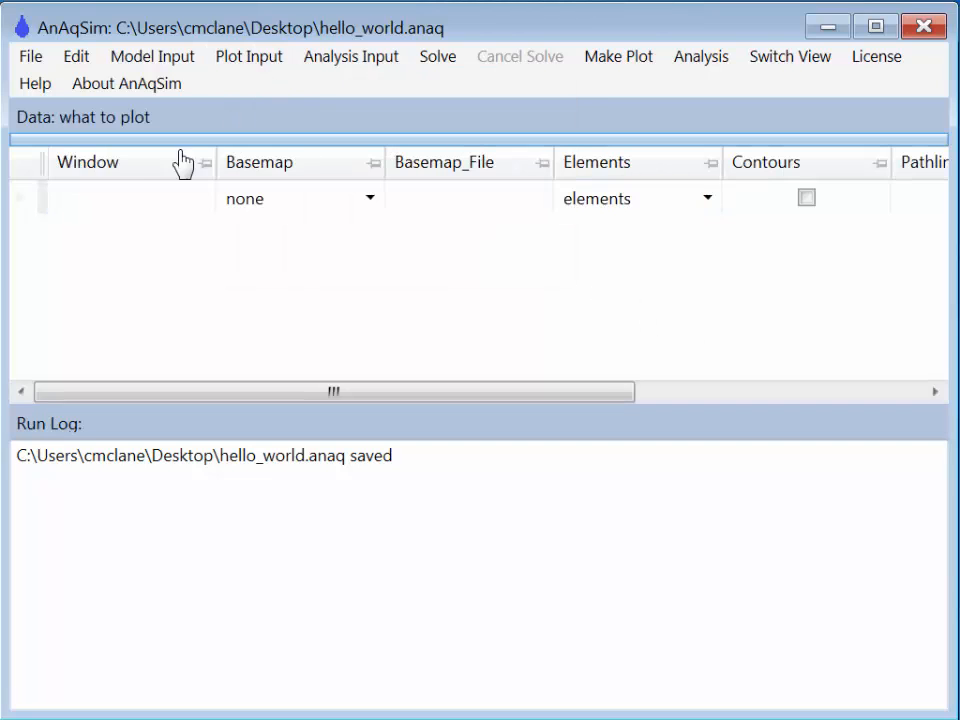
{"action": "left_click", "coordinate": [150, 199]}
{"action": "type", "text": "-1000"}
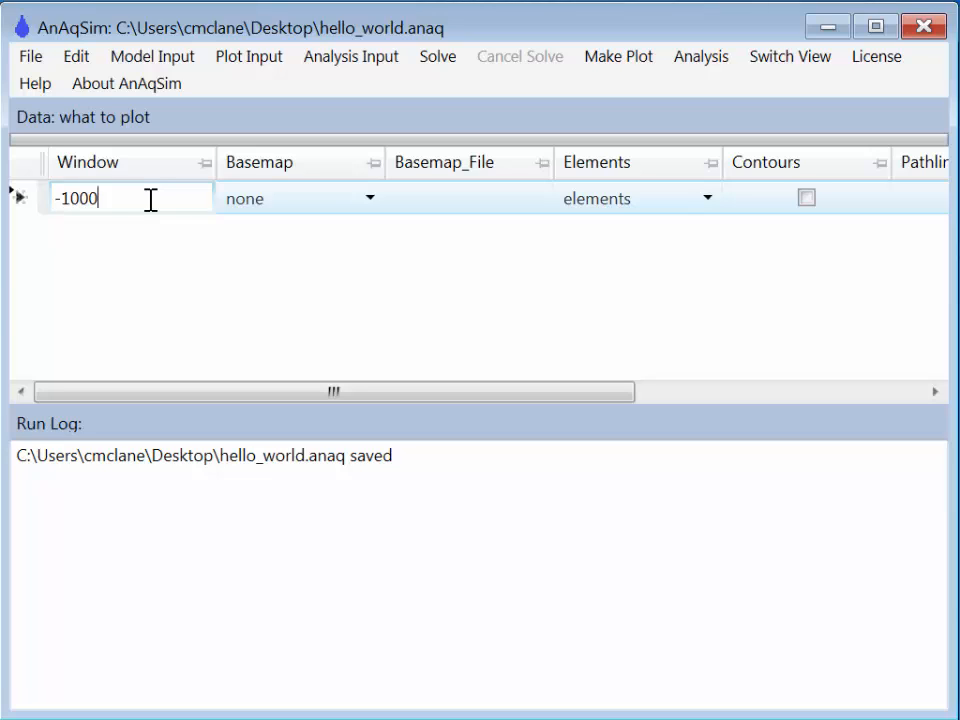
{"action": "type", "text": "0, -1000"}
{"action": "type", "text": ", 10000, 10"}
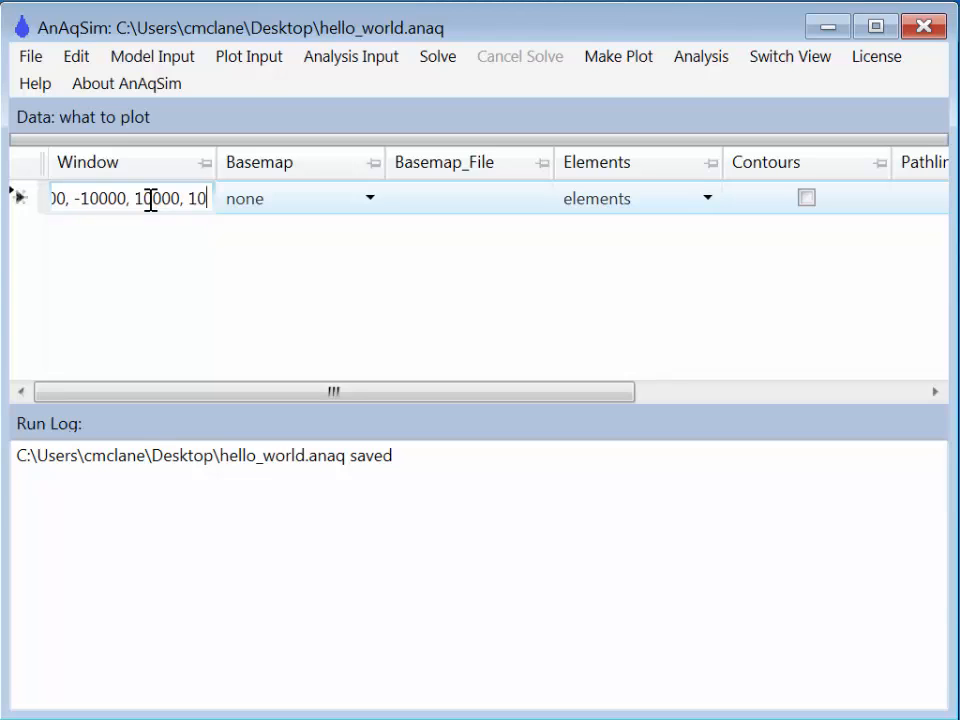
{"action": "type", "text": "000"}
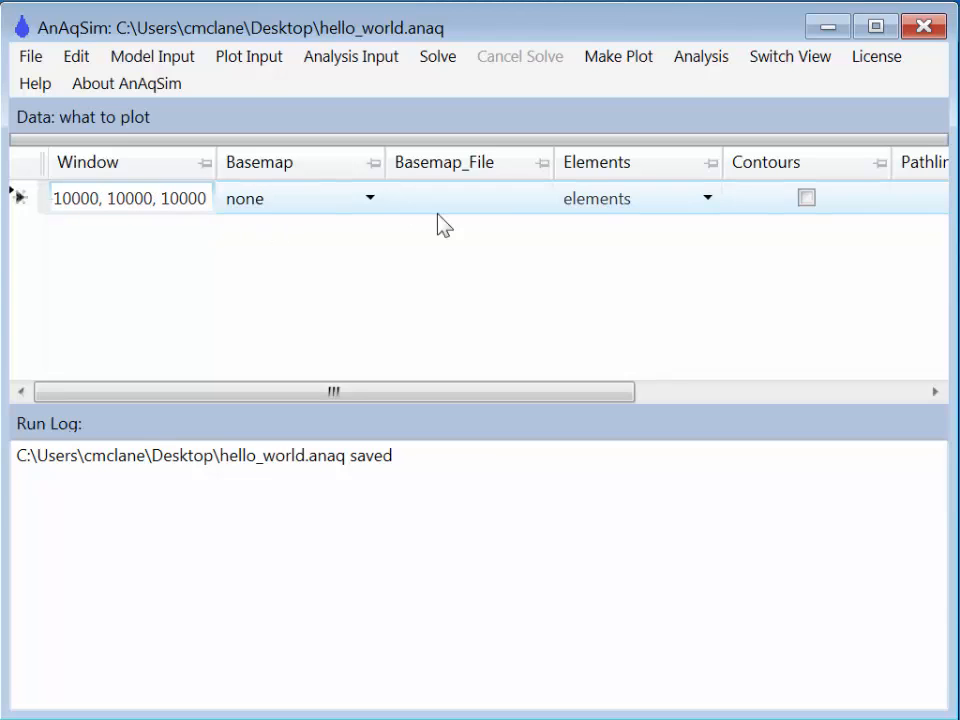
{"action": "left_click", "coordinate": [806, 199]}
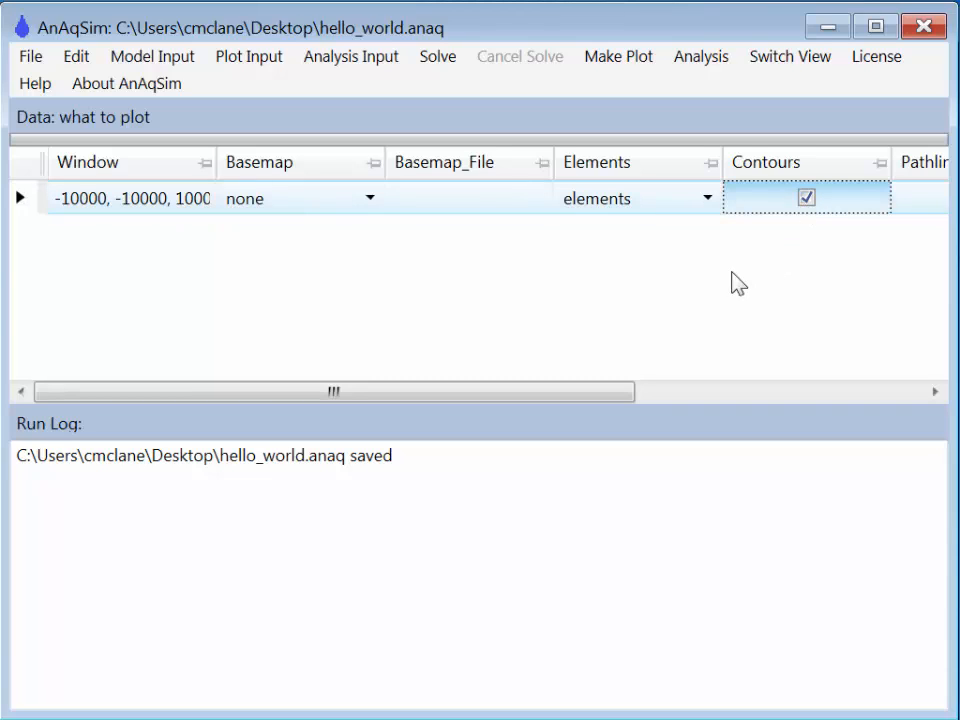
{"action": "left_click", "coordinate": [29, 57]}
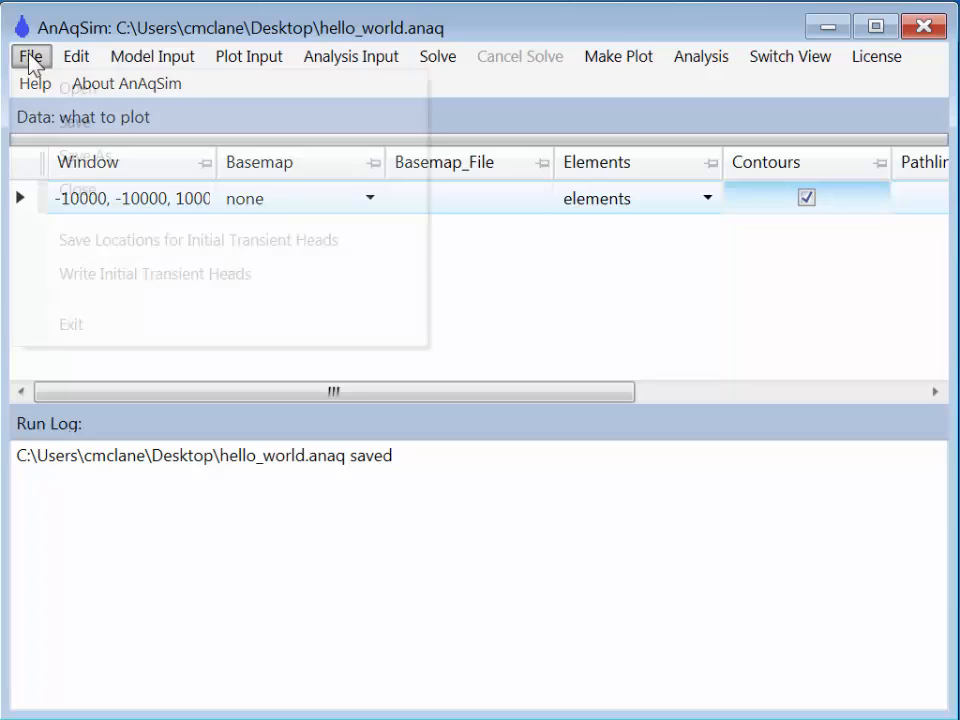
{"action": "left_click", "coordinate": [81, 126]}
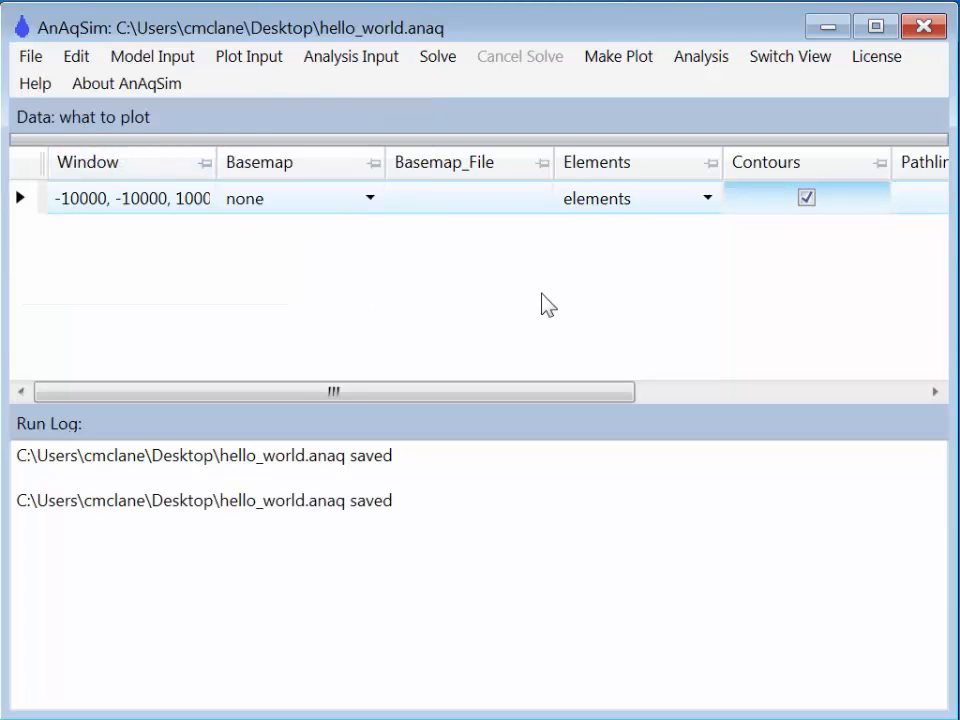
Configure the contour settings with 40000 evaluated points and an increment of 0.5, and save the model
{"action": "left_click", "coordinate": [250, 57]}
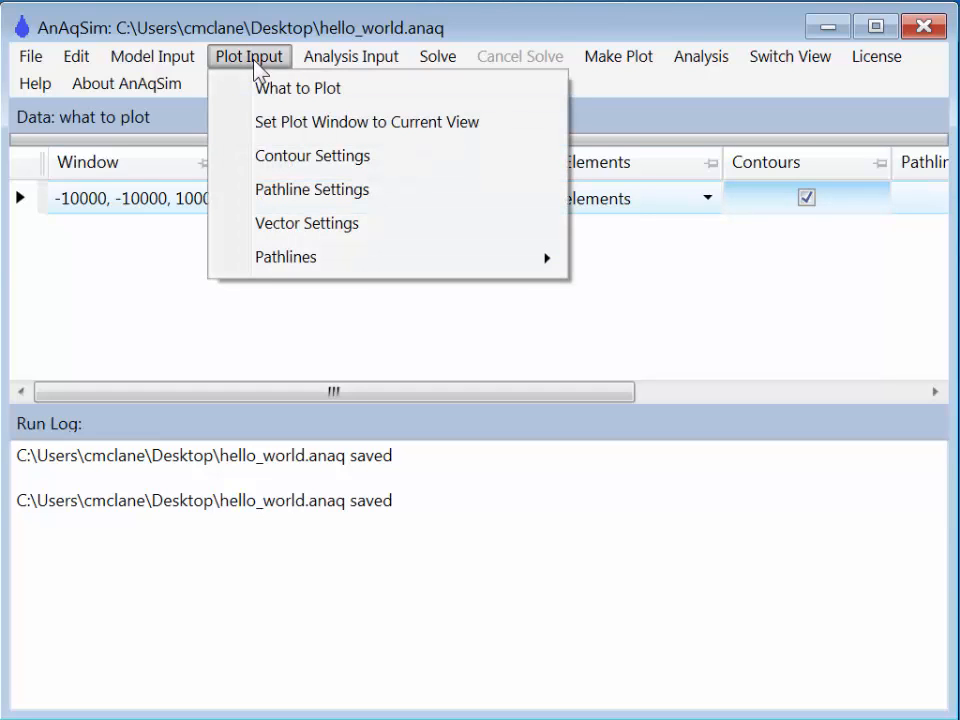
{"action": "left_click", "coordinate": [318, 160]}
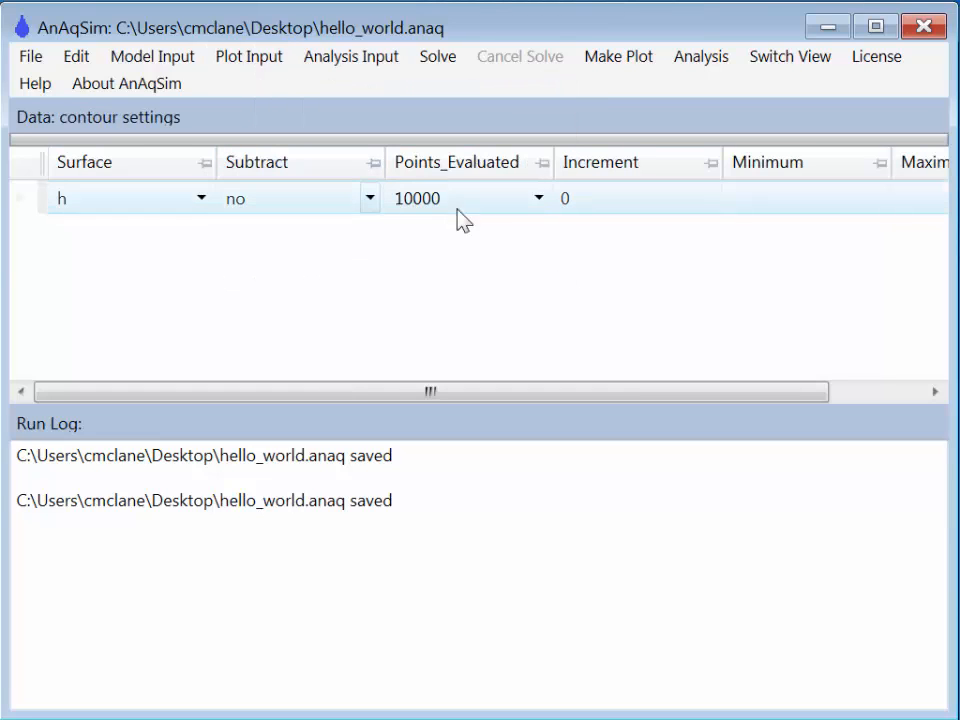
{"action": "left_click", "coordinate": [541, 198]}
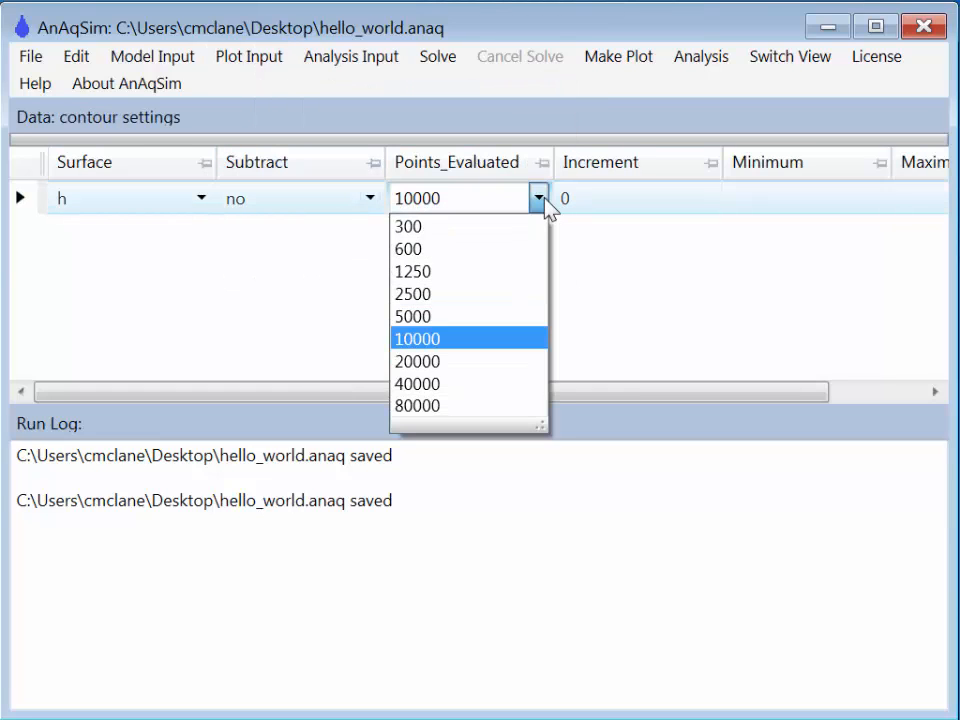
{"action": "left_click", "coordinate": [439, 384]}
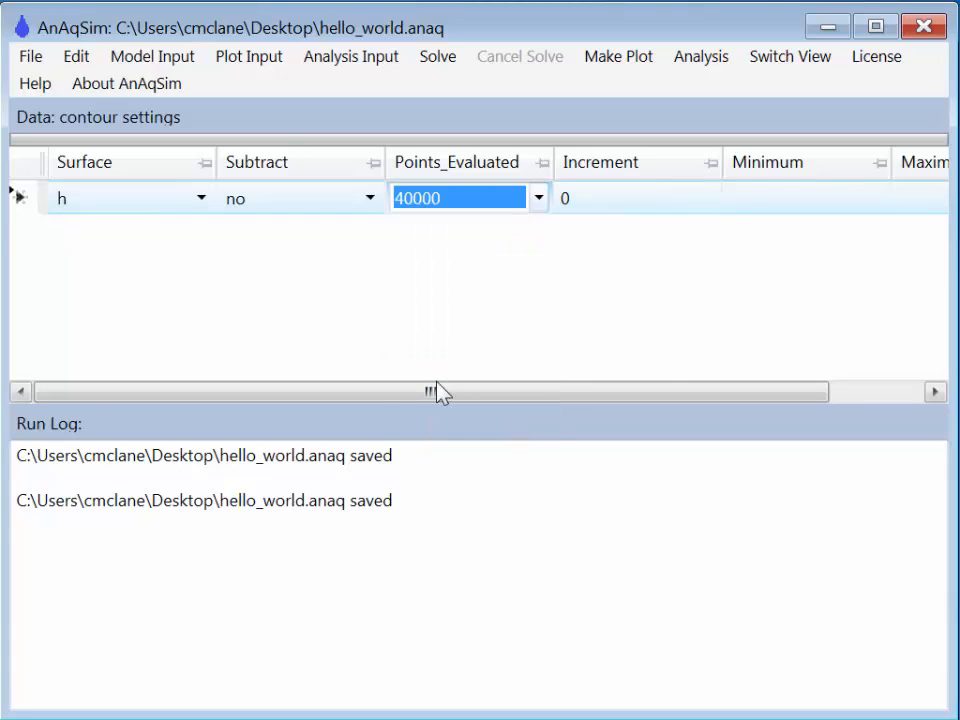
{"action": "left_click", "coordinate": [594, 197]}
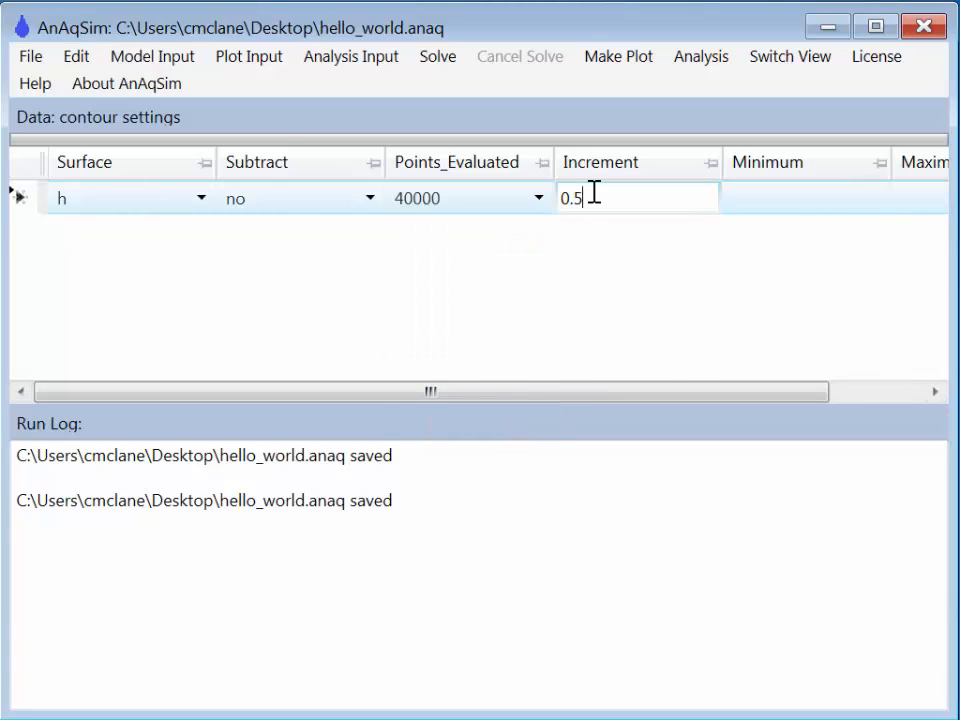
{"action": "key", "text": "Return"}
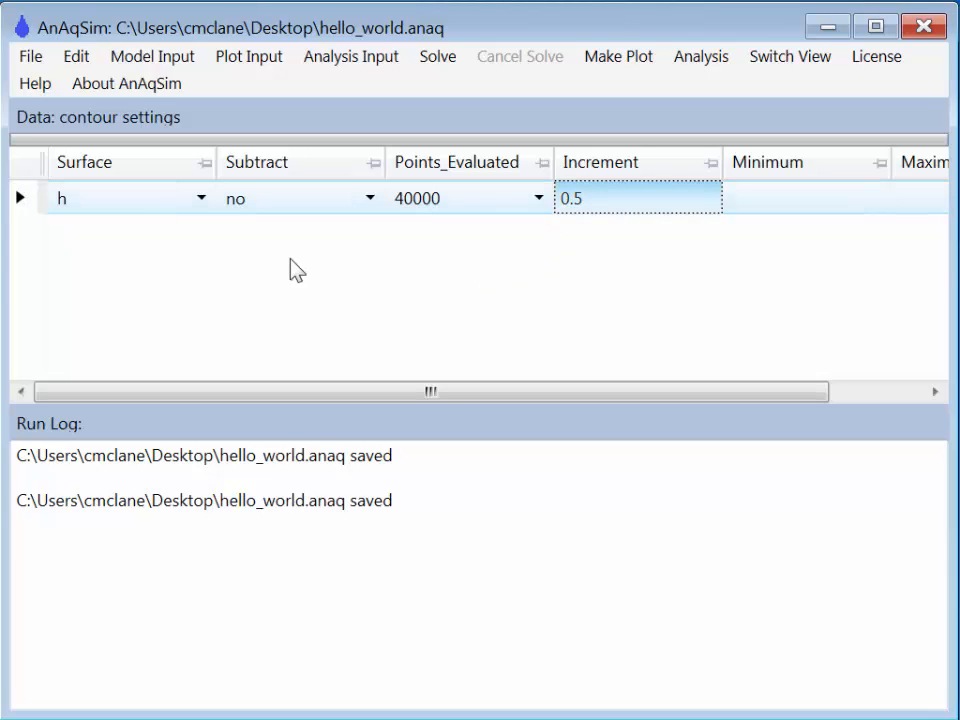
{"action": "left_click", "coordinate": [31, 56]}
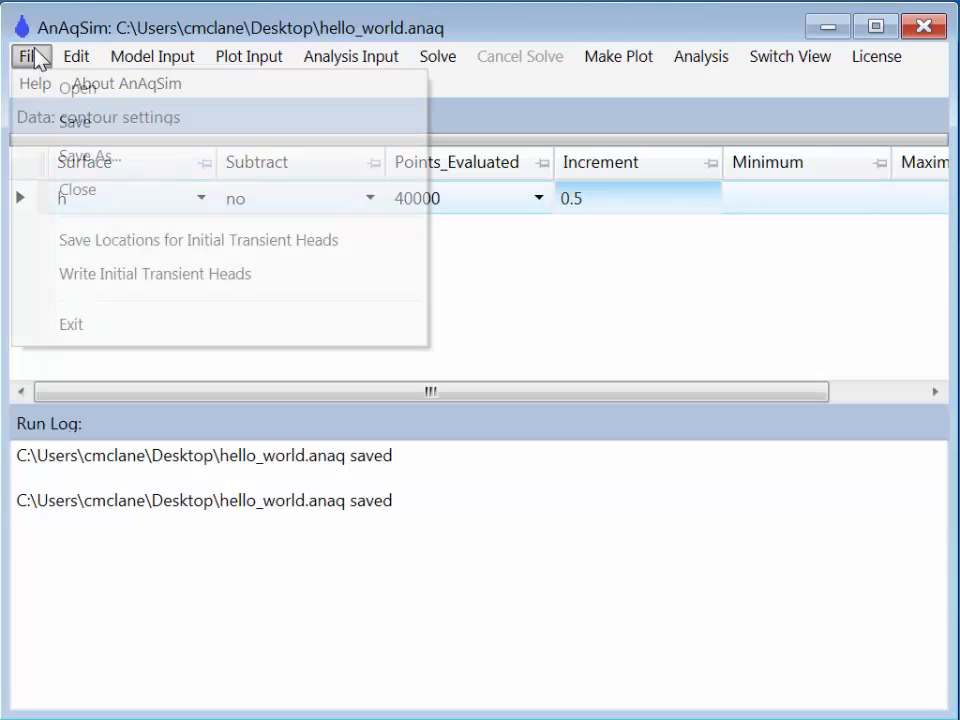
{"action": "left_click", "coordinate": [74, 122]}
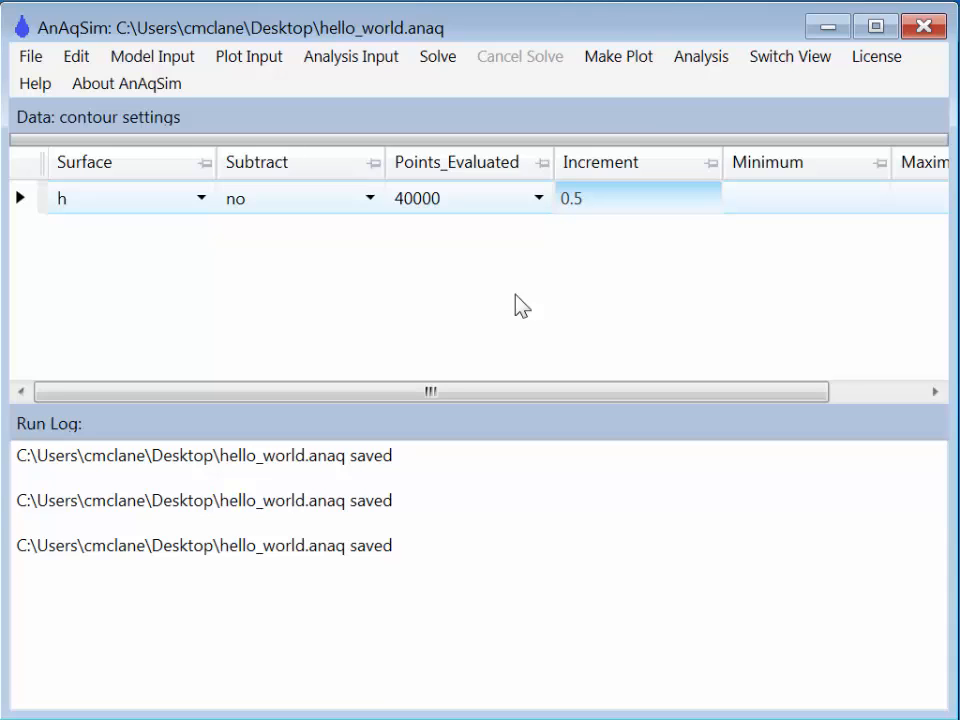
Add a confined and/or unconfined domain with the unique label "aquifer"
{"action": "left_click", "coordinate": [178, 70]}
{"action": "mouse_move", "coordinate": [189, 200]}
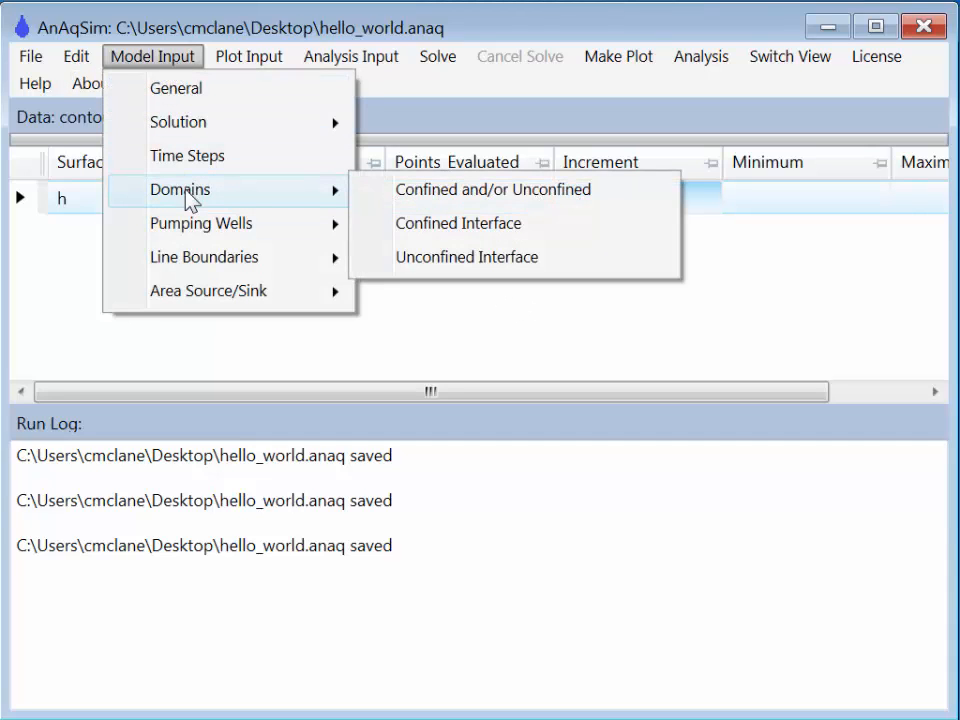
{"action": "left_click", "coordinate": [420, 201]}
{"action": "left_click", "coordinate": [147, 200]}
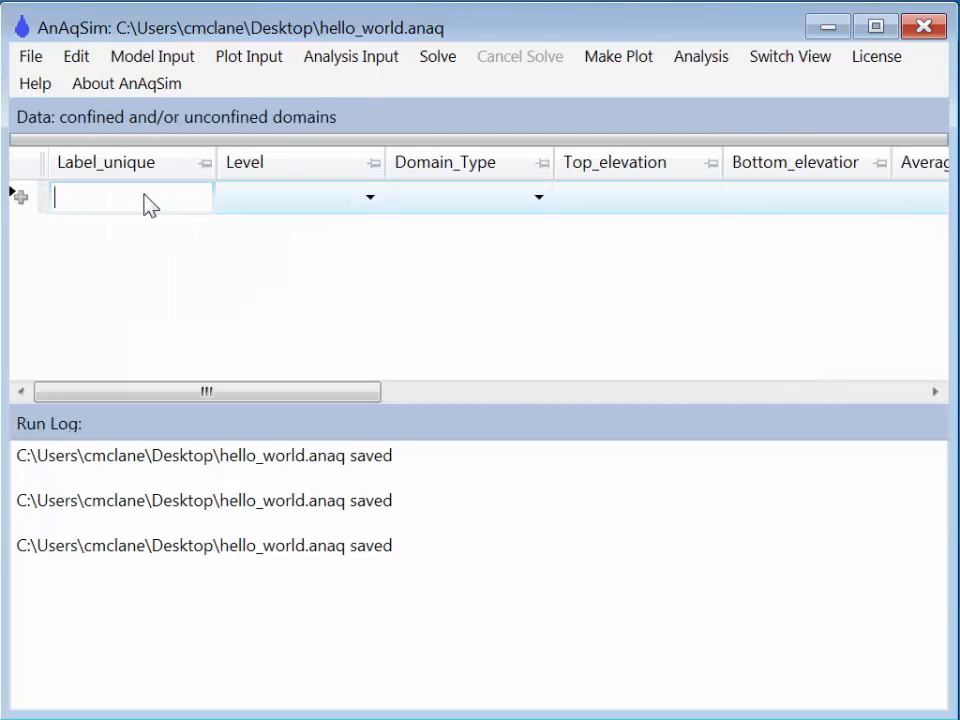
{"action": "type", "text": "aqui"}
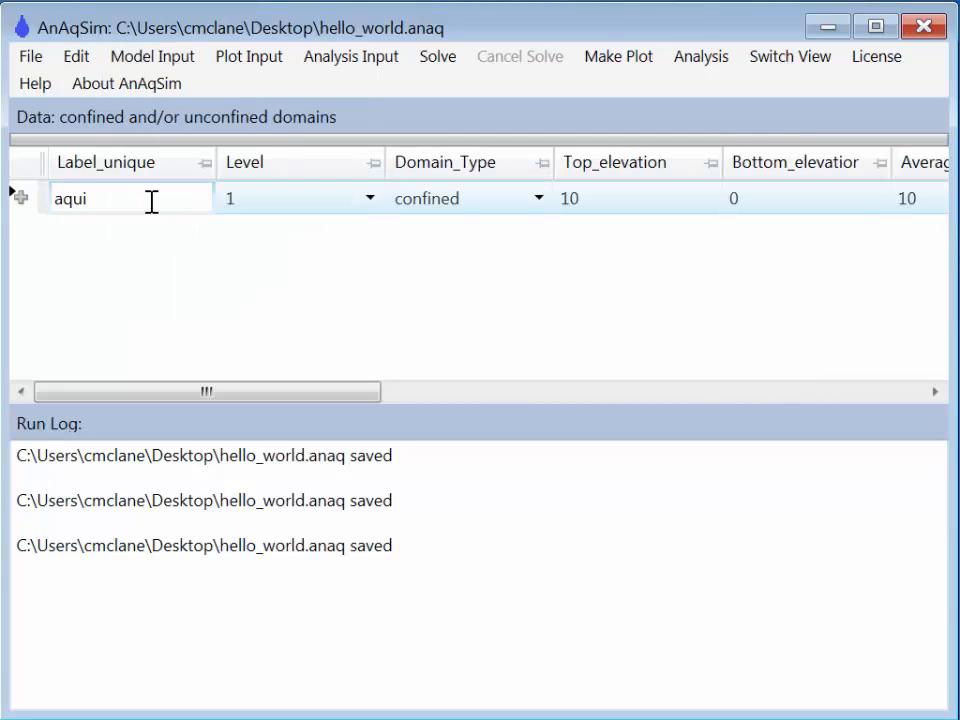
{"action": "type", "text": "fer"}
{"action": "key", "text": "Return"}
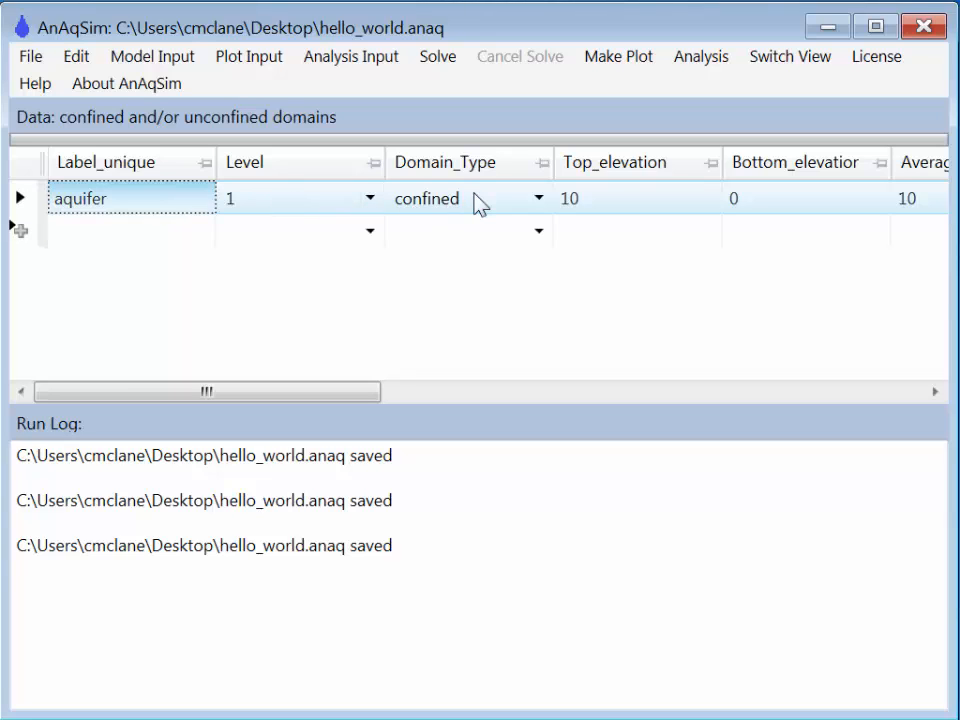
Set the aquifer domain's top elevation to 100 and its average head to 200
{"action": "left_click", "coordinate": [615, 208]}
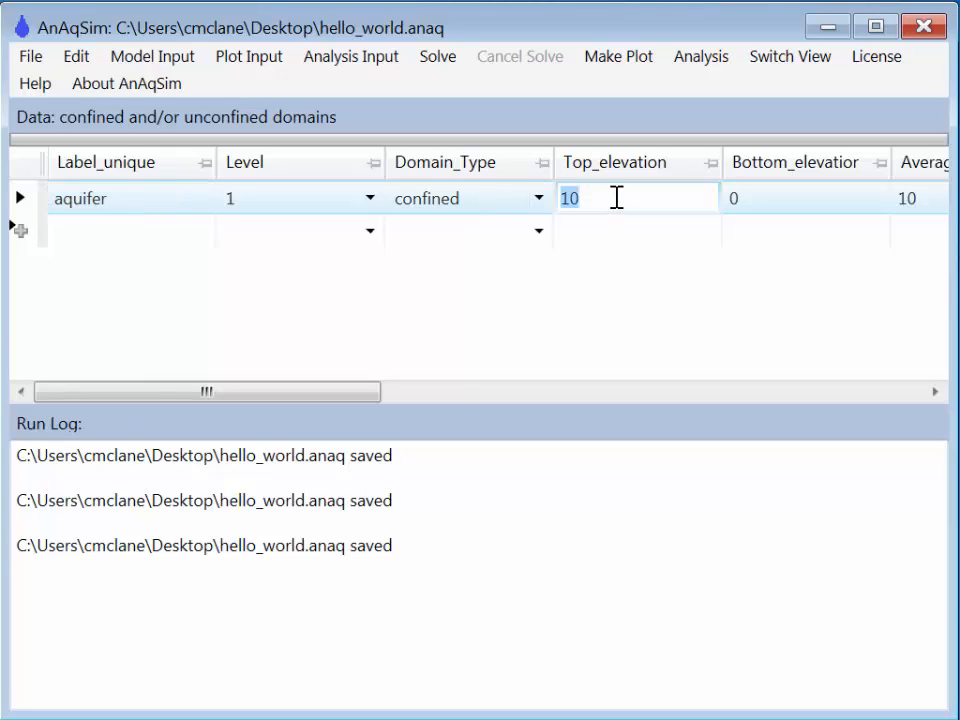
{"action": "type", "text": "100"}
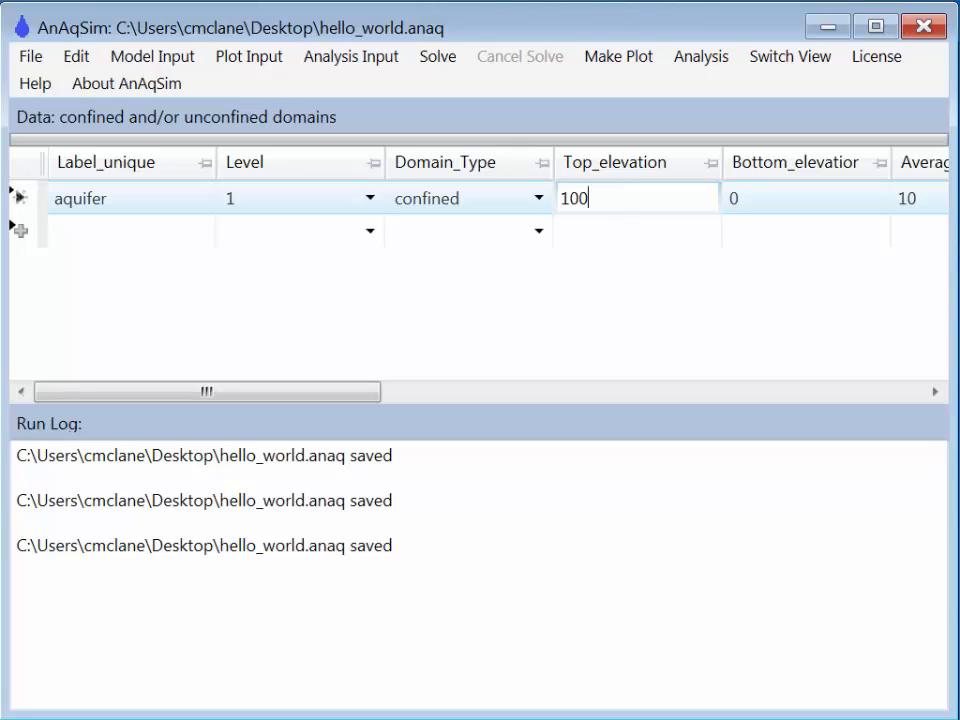
{"action": "left_click_drag", "start_coordinate": [364, 399], "coordinate": [645, 380]}
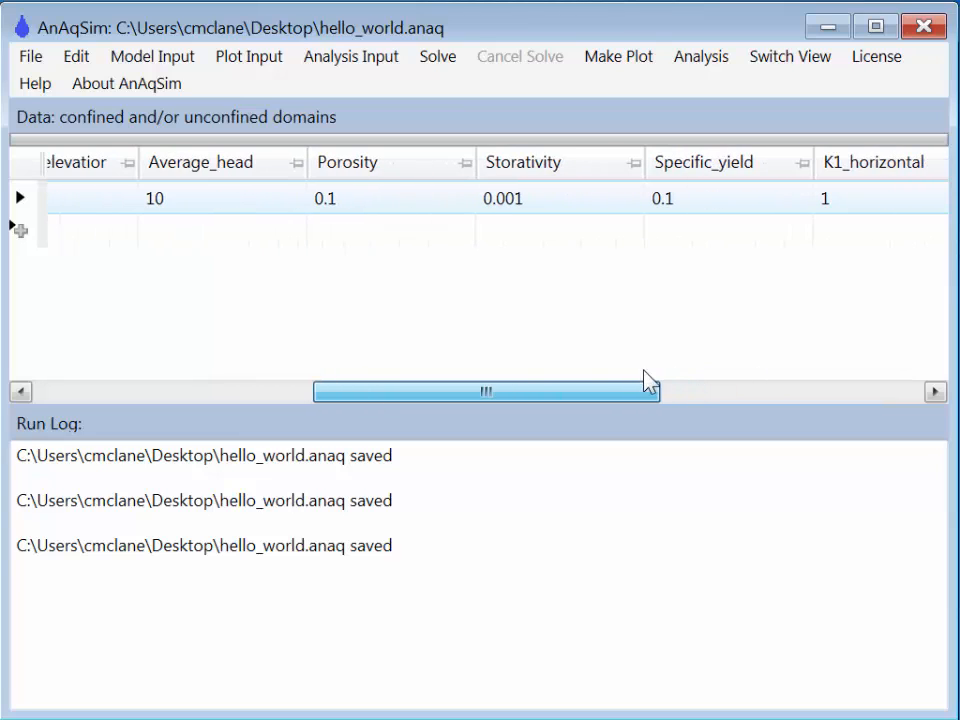
{"action": "left_click", "coordinate": [234, 200]}
{"action": "type", "text": "2"}
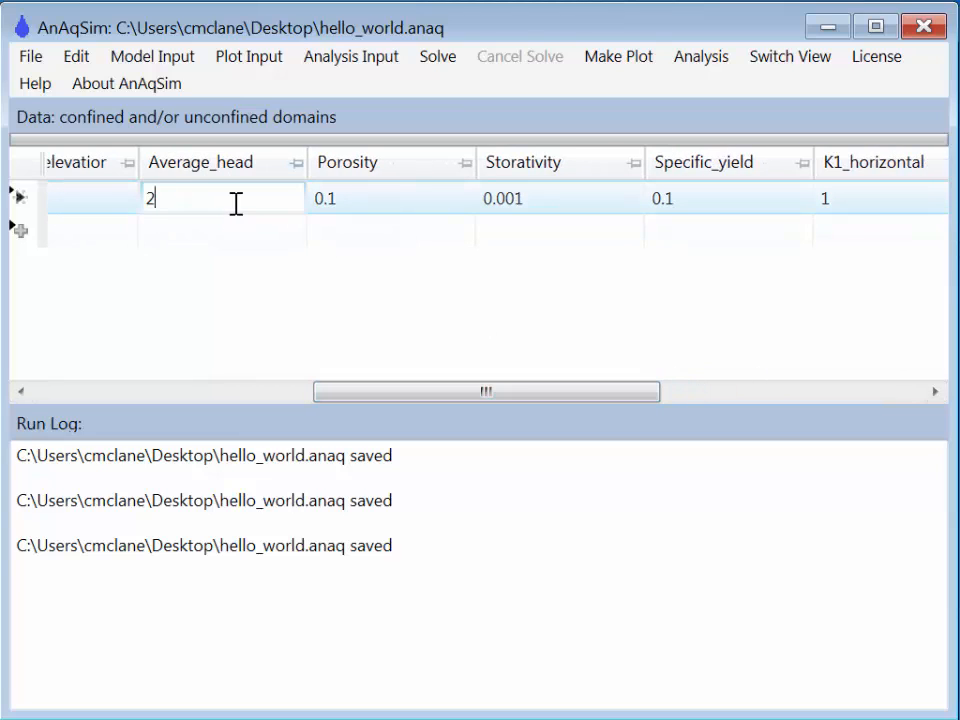
{"action": "type", "text": "00"}
{"action": "key", "text": "Return"}
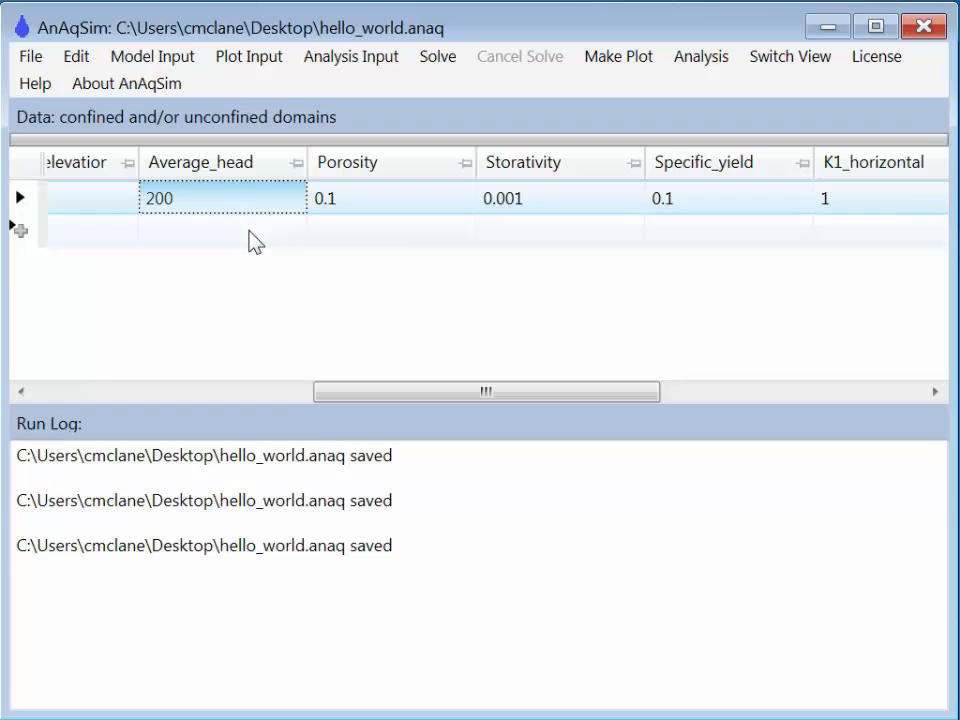
Set the aquifer domain's K1 and K2 horizontal conductivities to 10
{"action": "left_click_drag", "start_coordinate": [403, 396], "coordinate": [684, 388]}
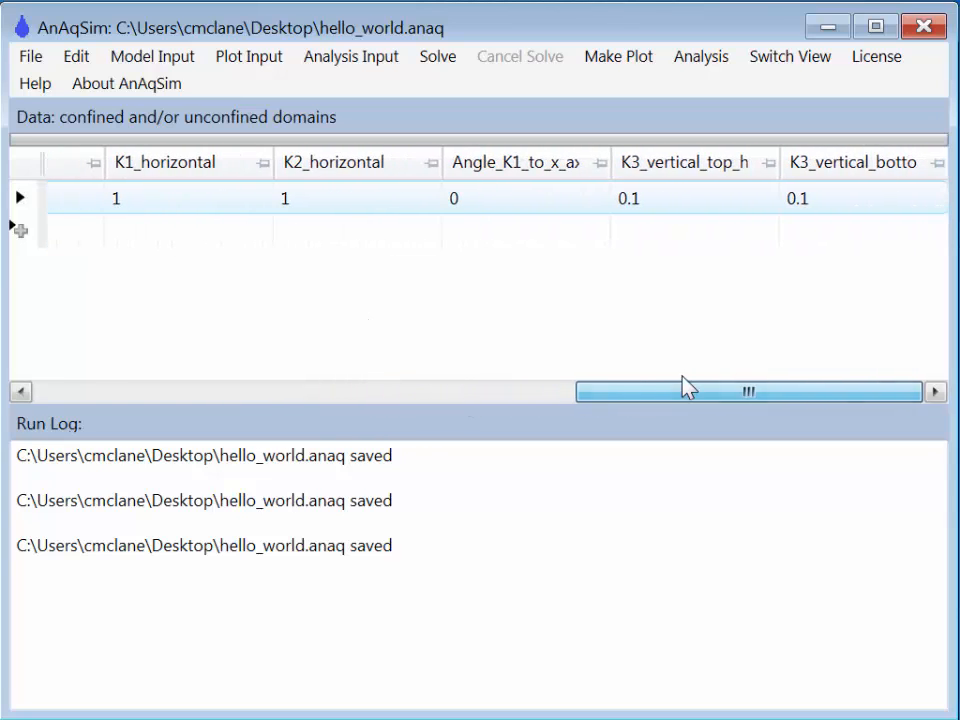
{"action": "left_click", "coordinate": [190, 200]}
{"action": "type", "text": "10"}
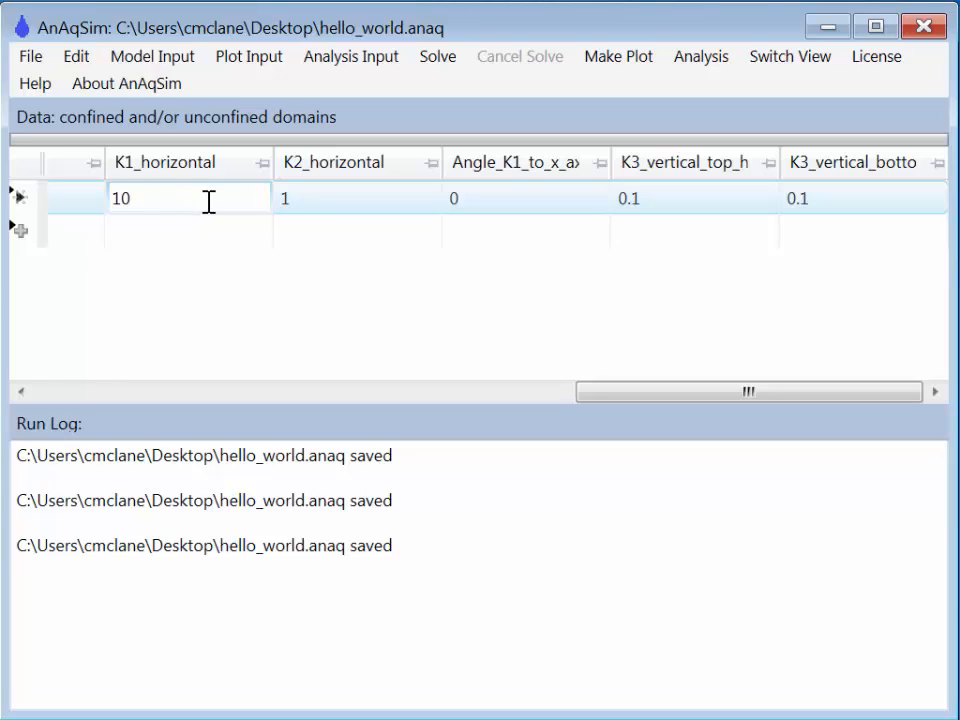
{"action": "left_click", "coordinate": [306, 207]}
{"action": "type", "text": "10"}
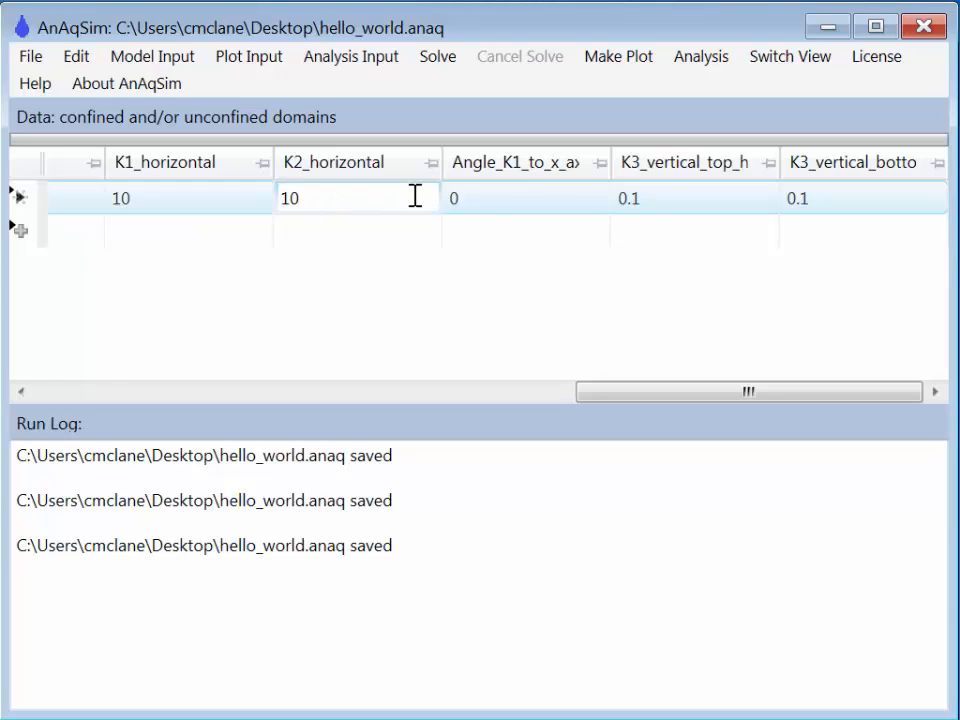
Set the aquifer domain's top and bottom K3 vertical conductivities to 10, and save the model
{"action": "left_click", "coordinate": [647, 201]}
{"action": "type", "text": "10"}
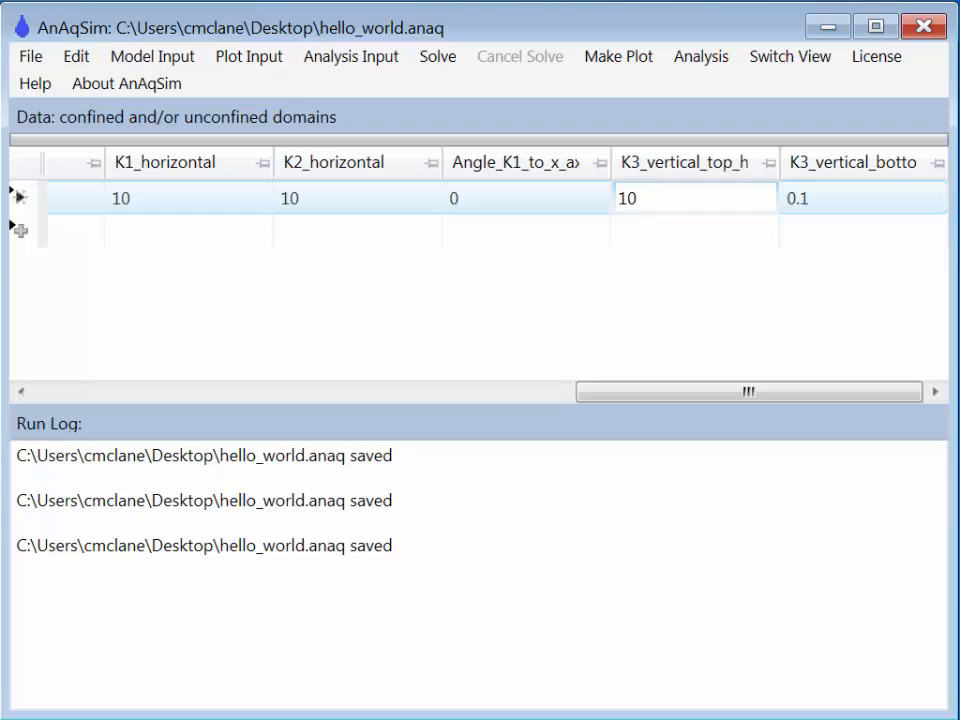
{"action": "left_click", "coordinate": [814, 201]}
{"action": "type", "text": "10"}
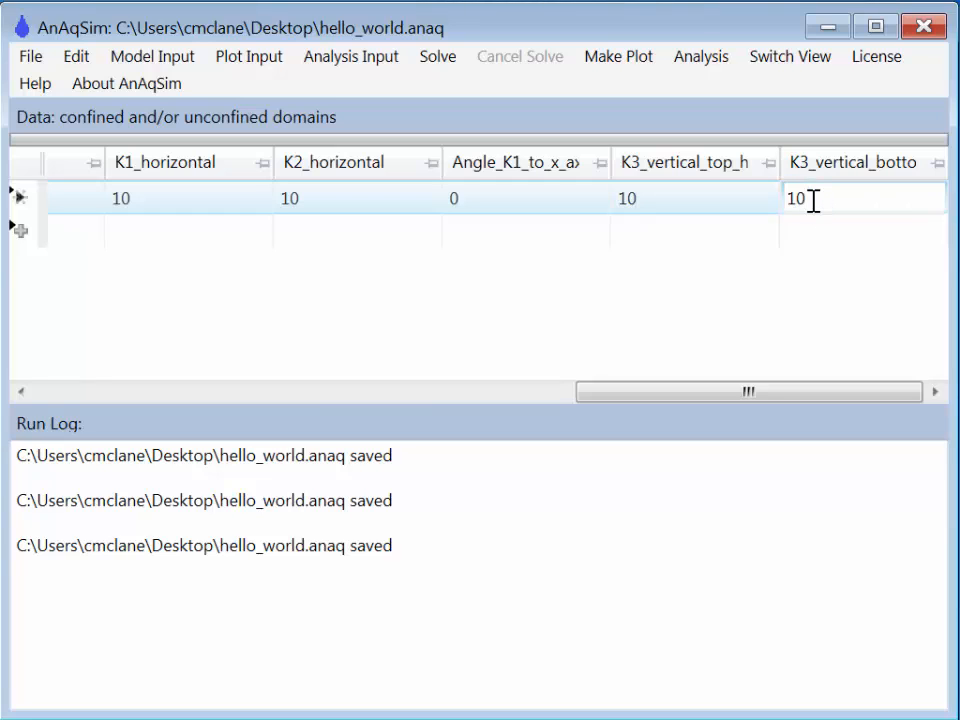
{"action": "key", "text": "Return"}
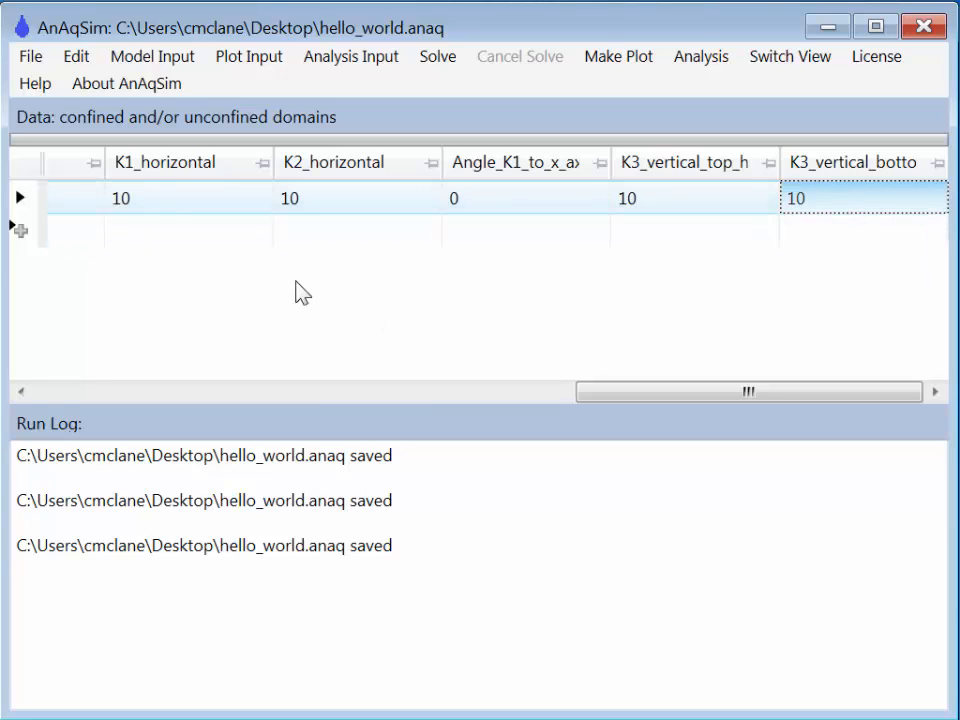
{"action": "left_click", "coordinate": [33, 57]}
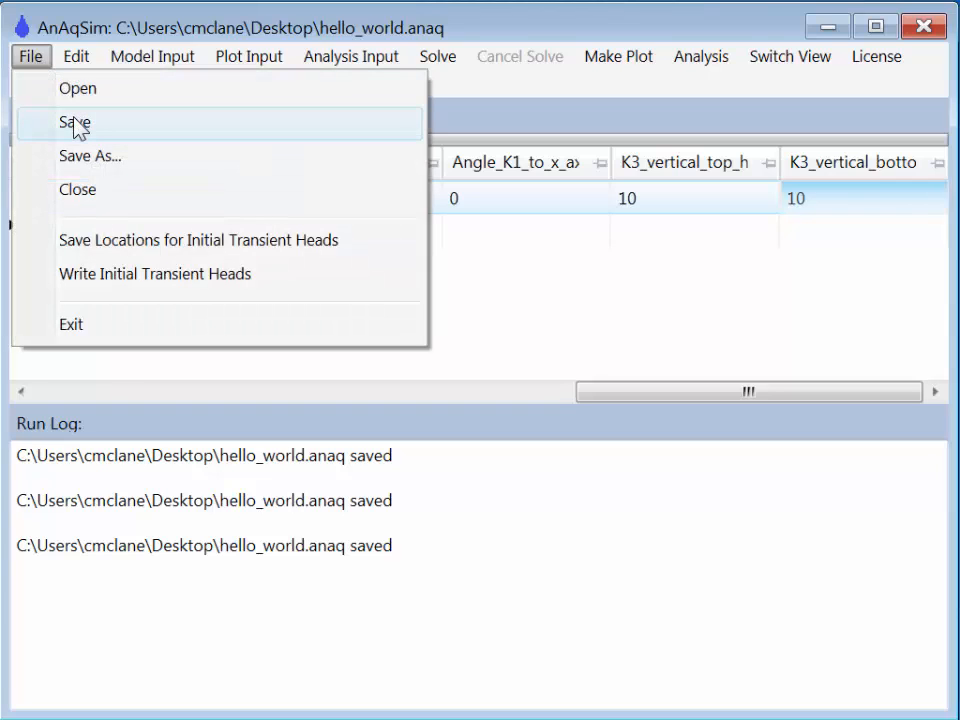
{"action": "left_click", "coordinate": [74, 124]}
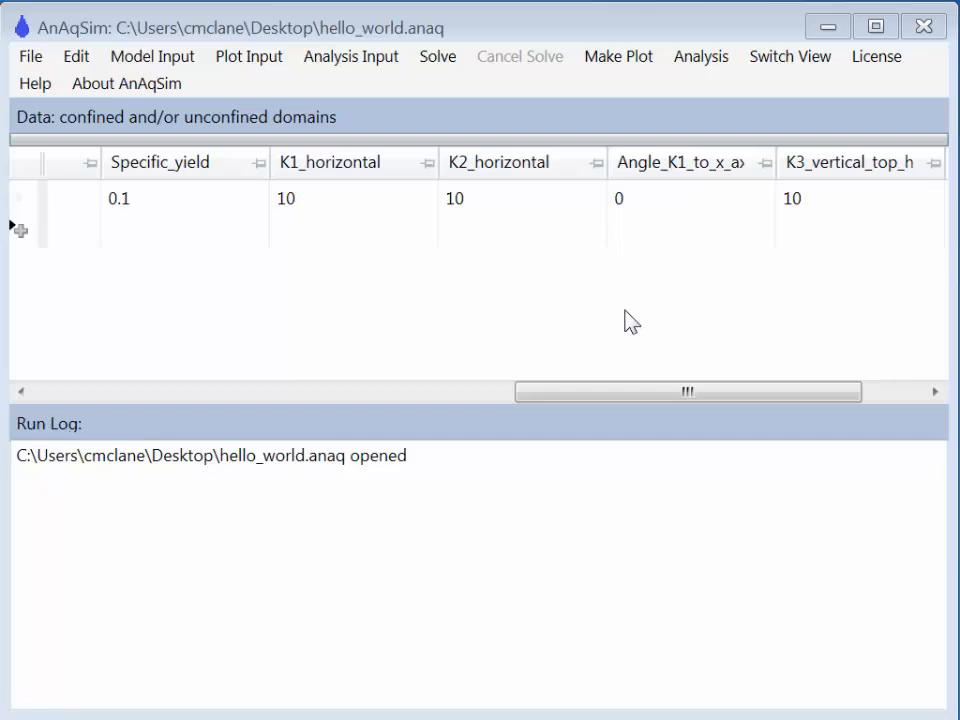
Plot only the model elements of Level 1
{"action": "left_click", "coordinate": [638, 60]}
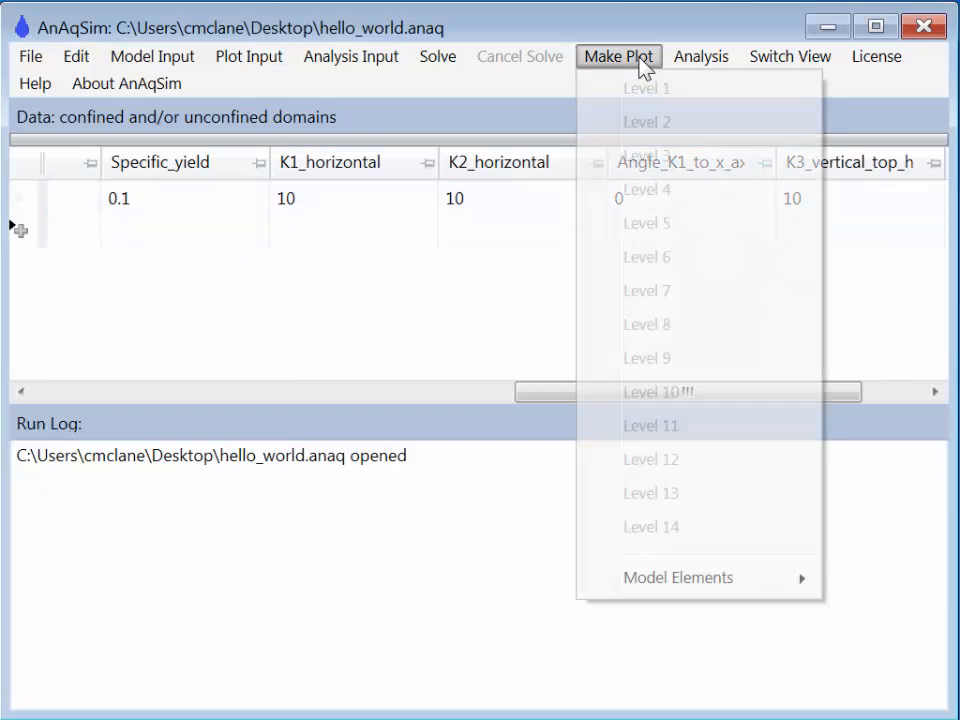
{"action": "mouse_move", "coordinate": [664, 579]}
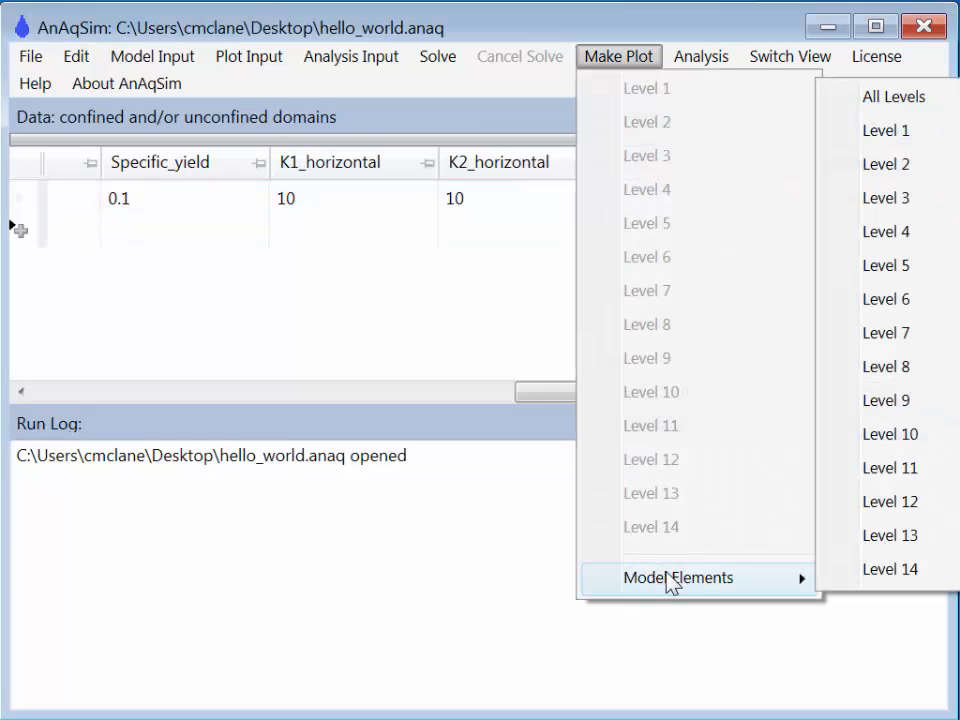
{"action": "left_click", "coordinate": [887, 128]}
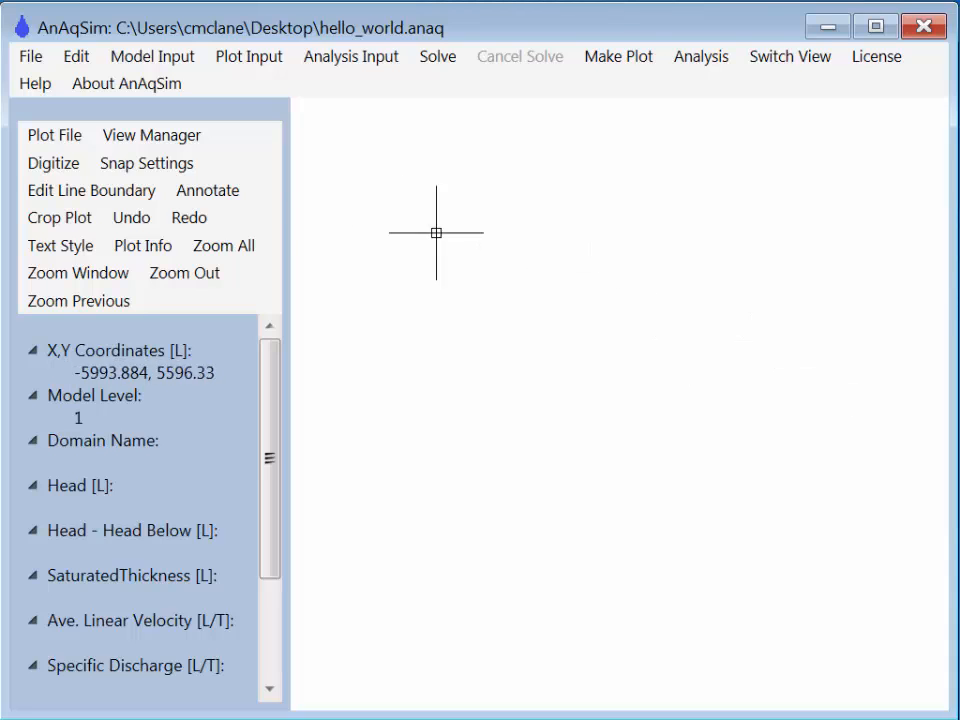
Enable snapping to the grid and set the snap grid spacing to 1000
{"action": "left_click", "coordinate": [145, 165]}
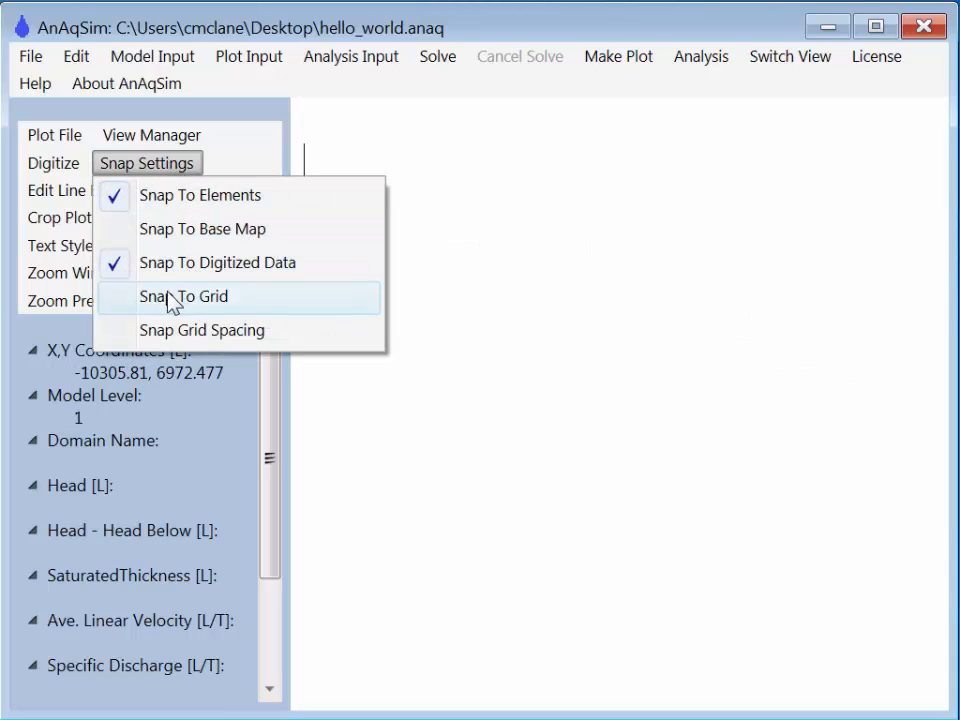
{"action": "left_click", "coordinate": [166, 300]}
{"action": "left_click", "coordinate": [158, 168]}
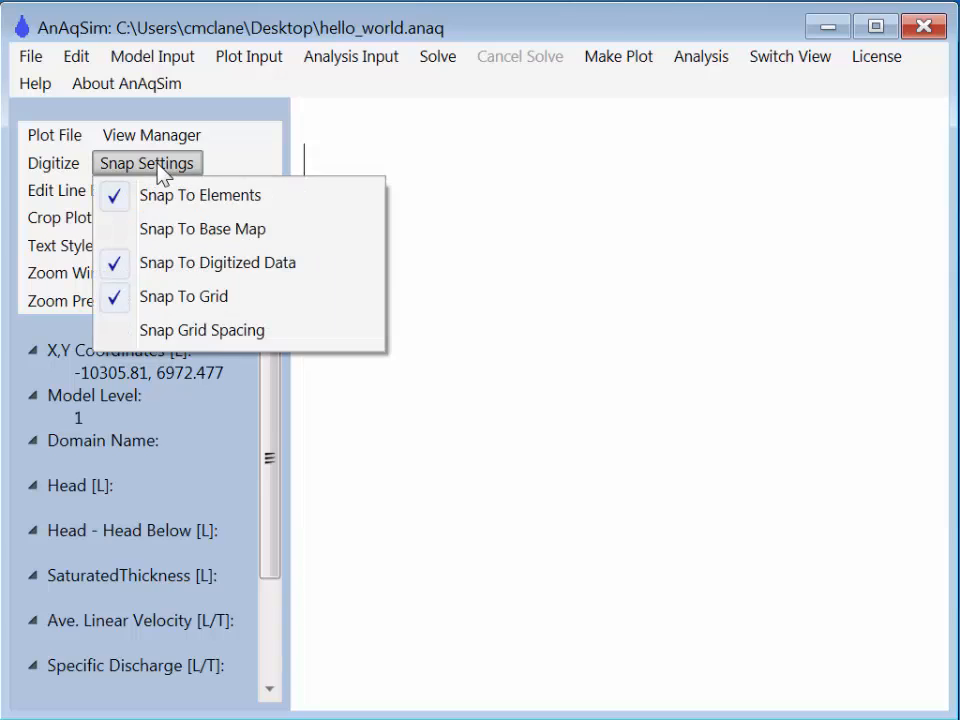
{"action": "left_click", "coordinate": [178, 333]}
{"action": "left_click_drag", "start_coordinate": [373, 411], "coordinate": [290, 408]}
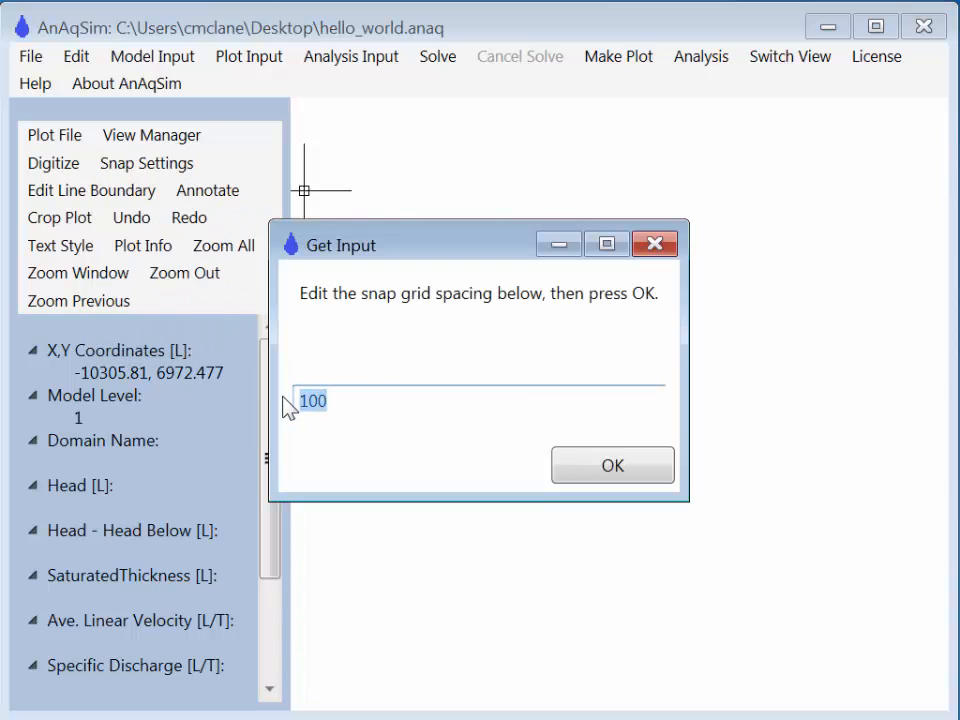
{"action": "type", "text": "1000"}
{"action": "left_click", "coordinate": [594, 469]}
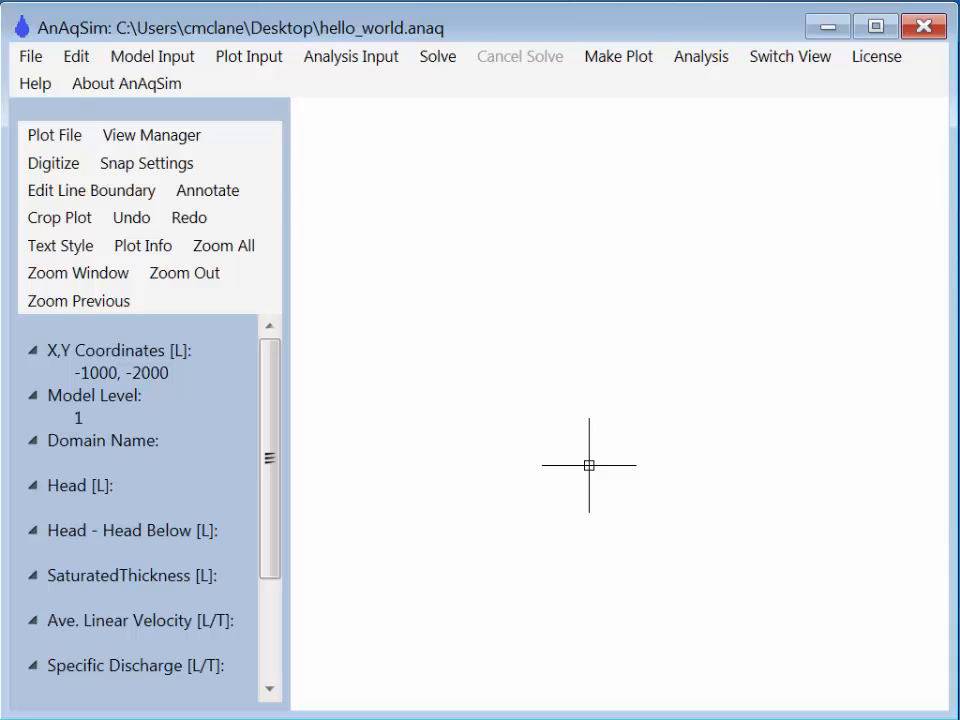
Digitize a 40-sided circle polygon centred at 0, 0 and passing through 10000, 0
{"action": "left_click", "coordinate": [64, 166]}
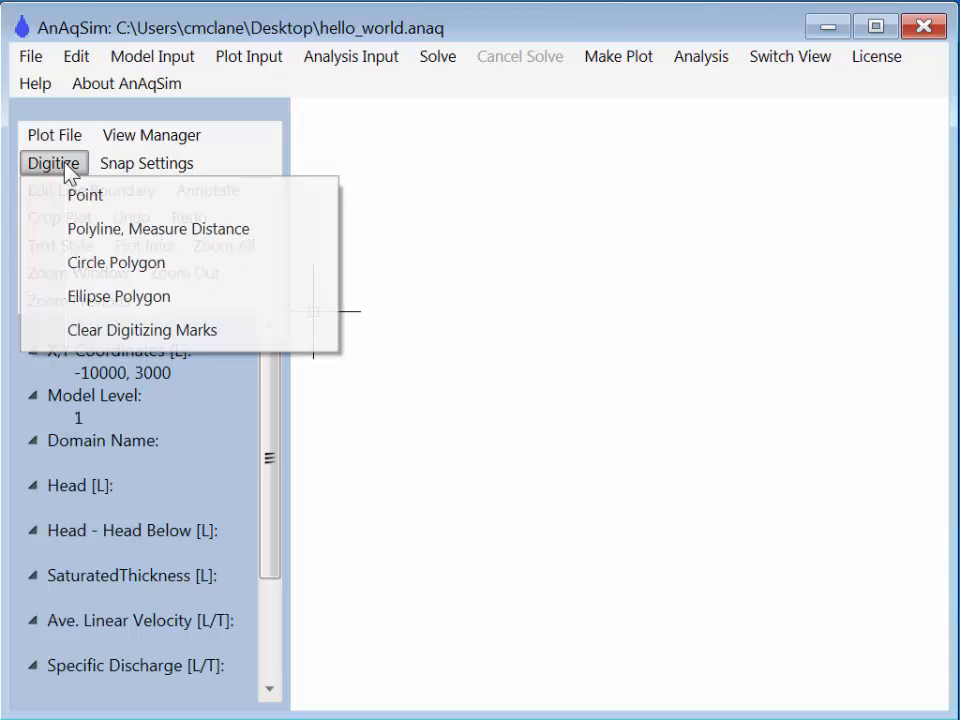
{"action": "left_click", "coordinate": [118, 264]}
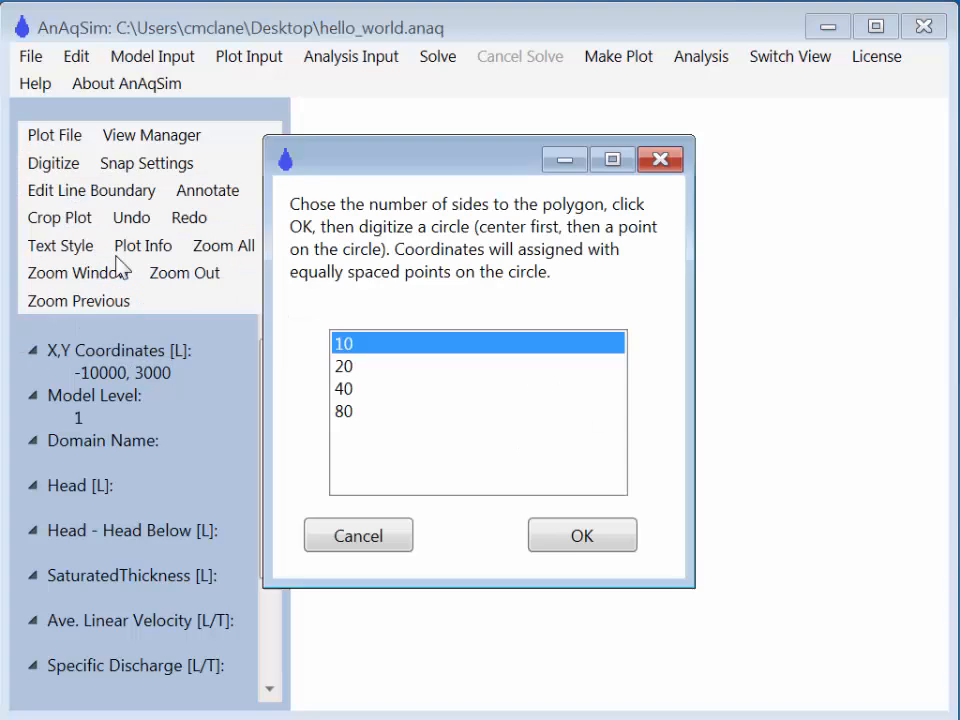
{"action": "left_click", "coordinate": [346, 390]}
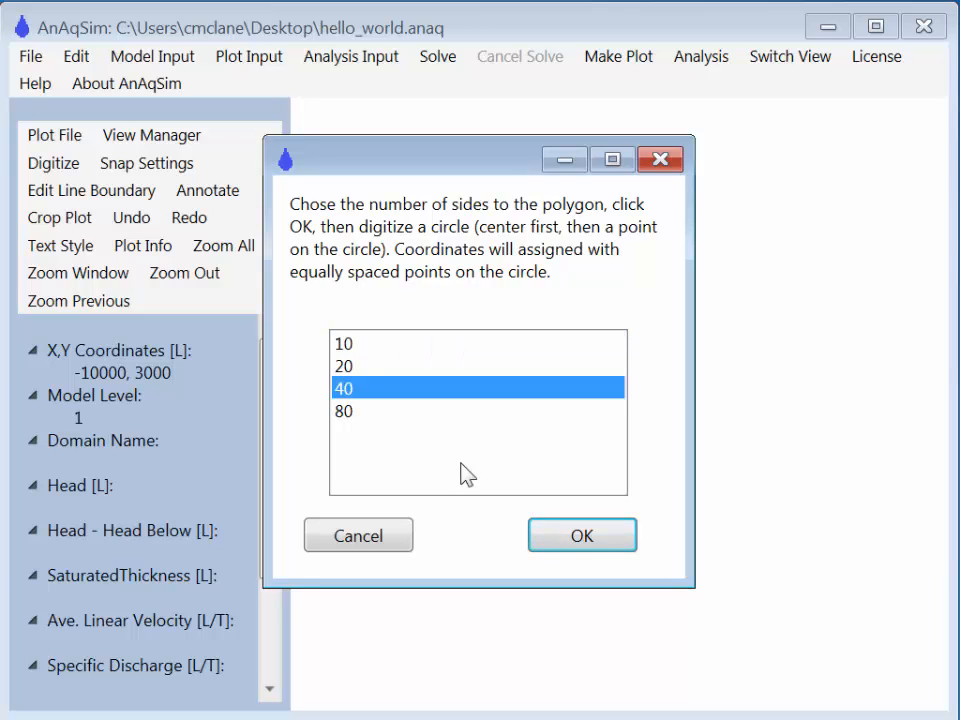
{"action": "left_click", "coordinate": [598, 540]}
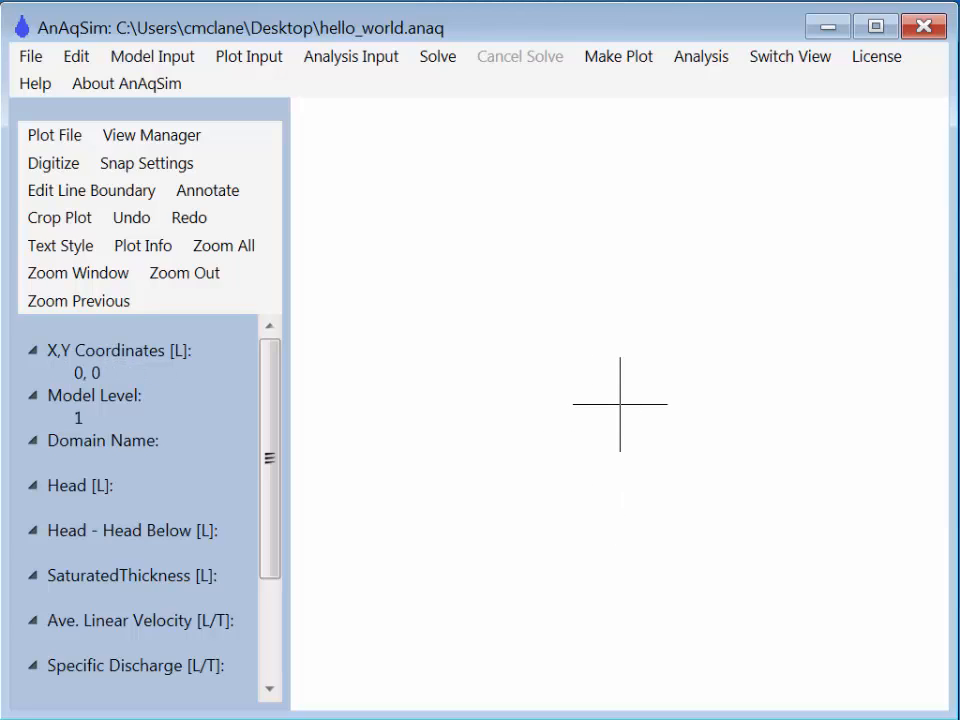
{"action": "left_click", "coordinate": [620, 404]}
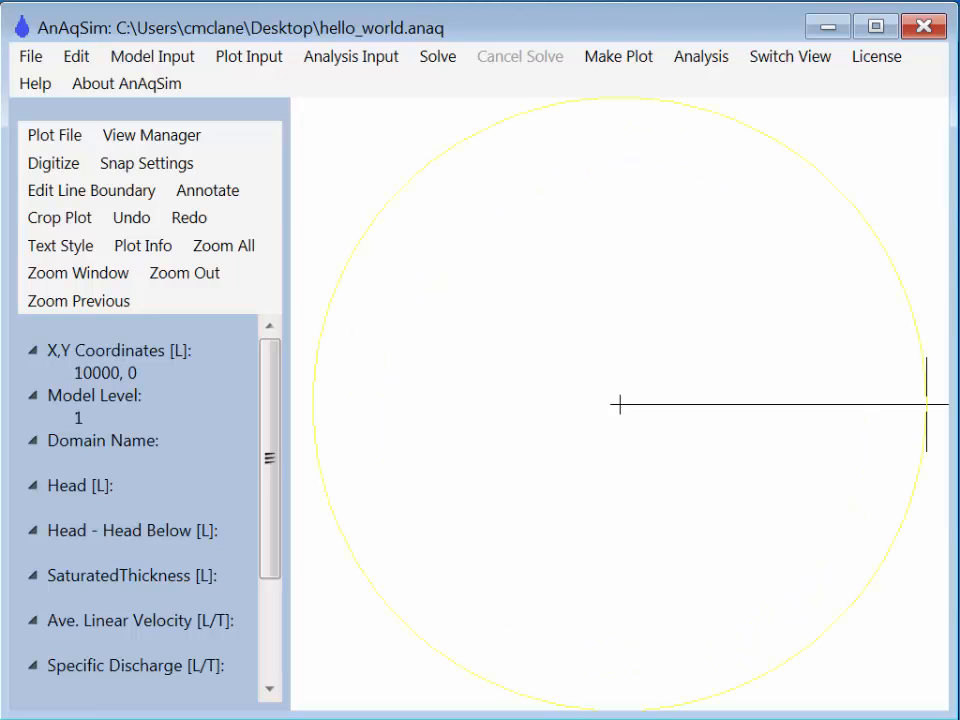
{"action": "left_click", "coordinate": [926, 404]}
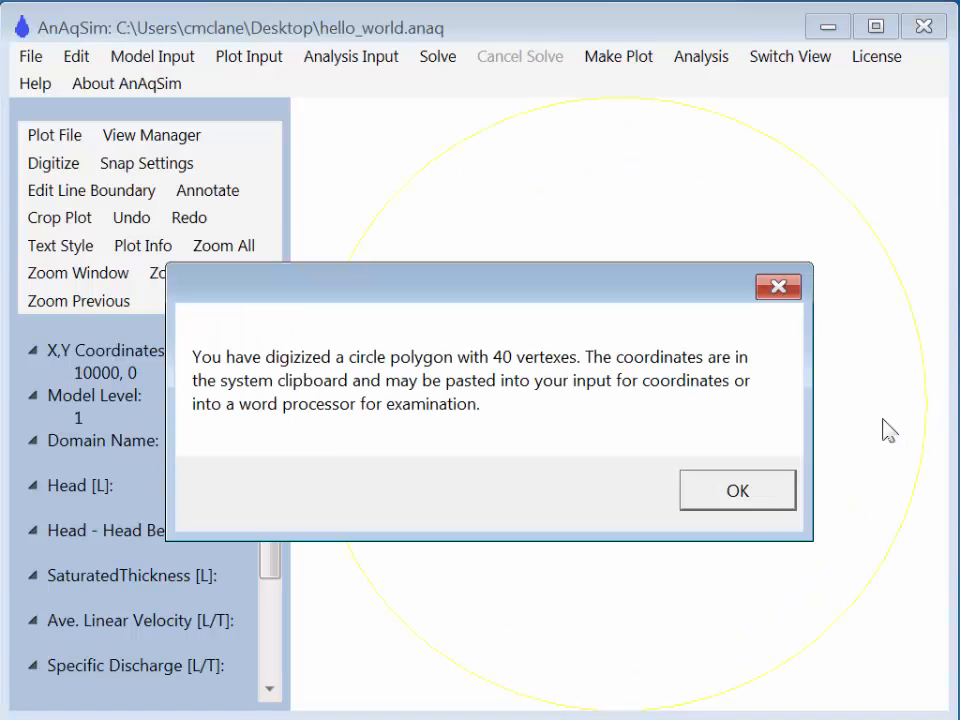
{"action": "left_click", "coordinate": [733, 506]}
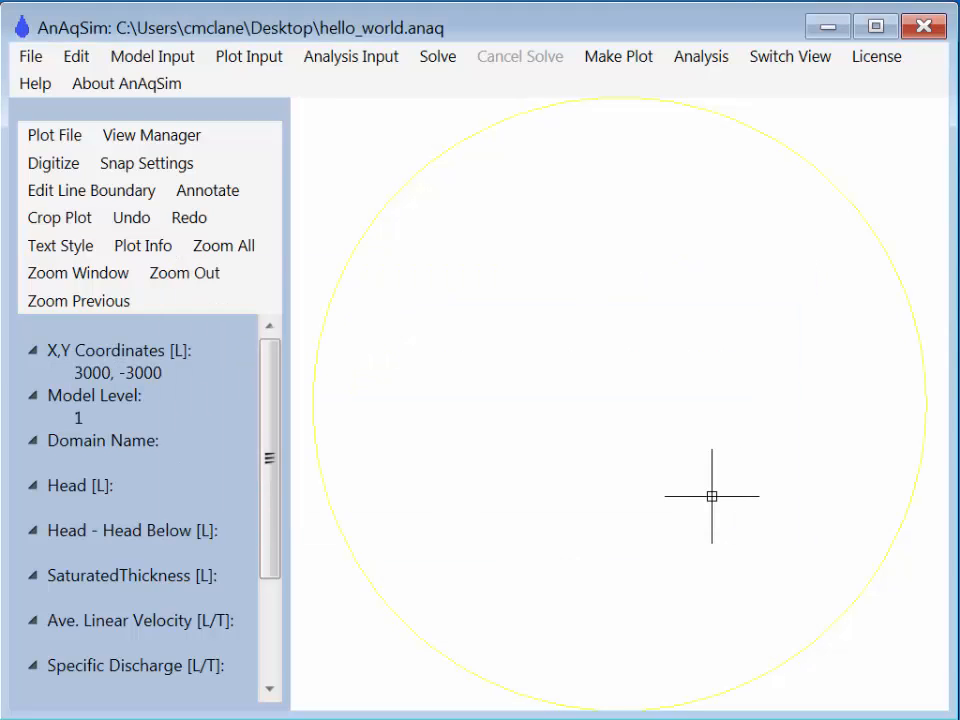
Open the head-specified line boundary data and paste the digitized circle's vertices as a new line's coordinates
{"action": "left_click", "coordinate": [150, 60]}
{"action": "mouse_move", "coordinate": [197, 267]}
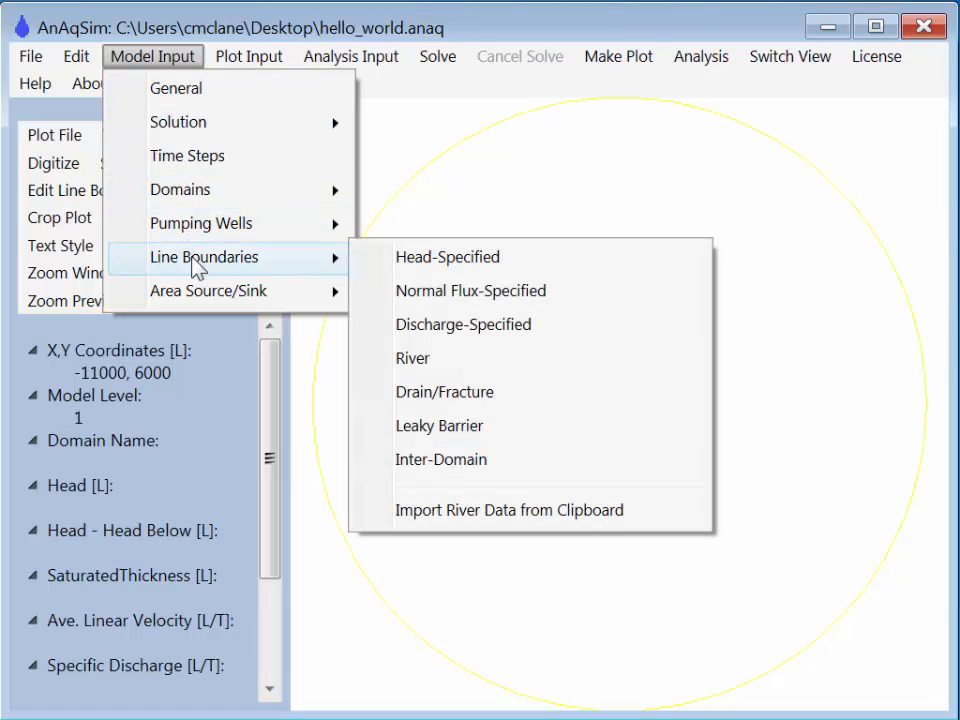
{"action": "left_click", "coordinate": [424, 260]}
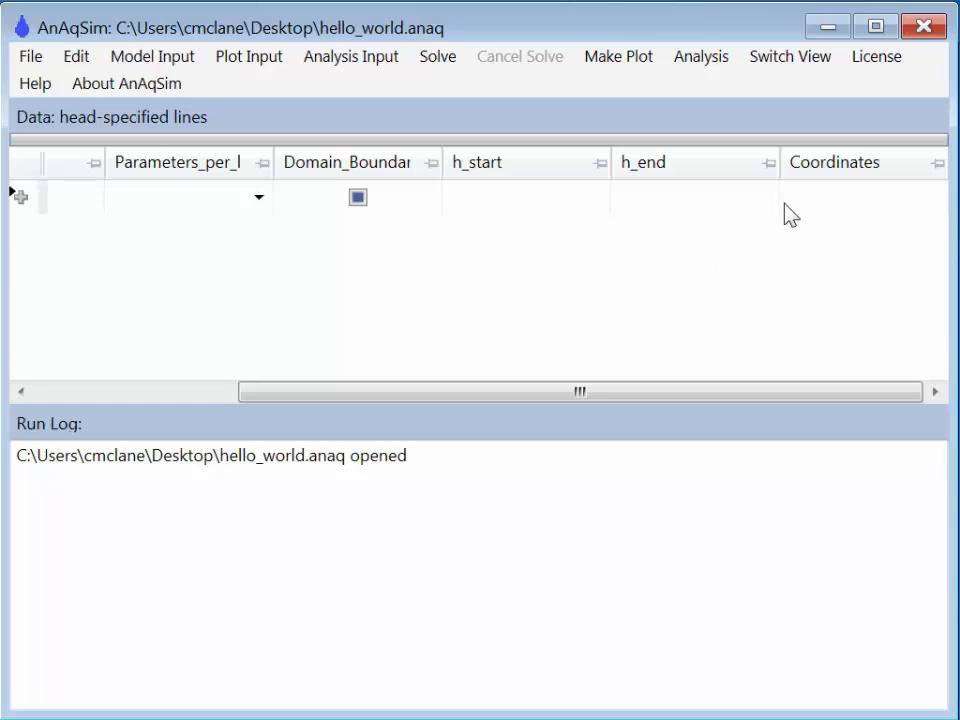
{"action": "left_click", "coordinate": [821, 199]}
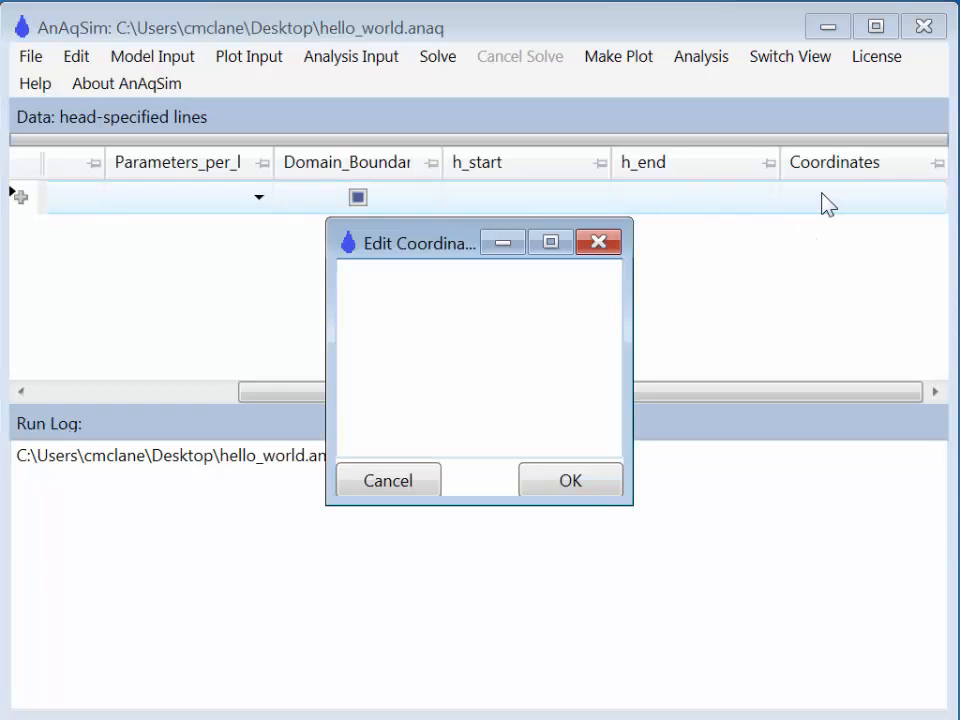
{"action": "key", "text": "ctrl+v"}
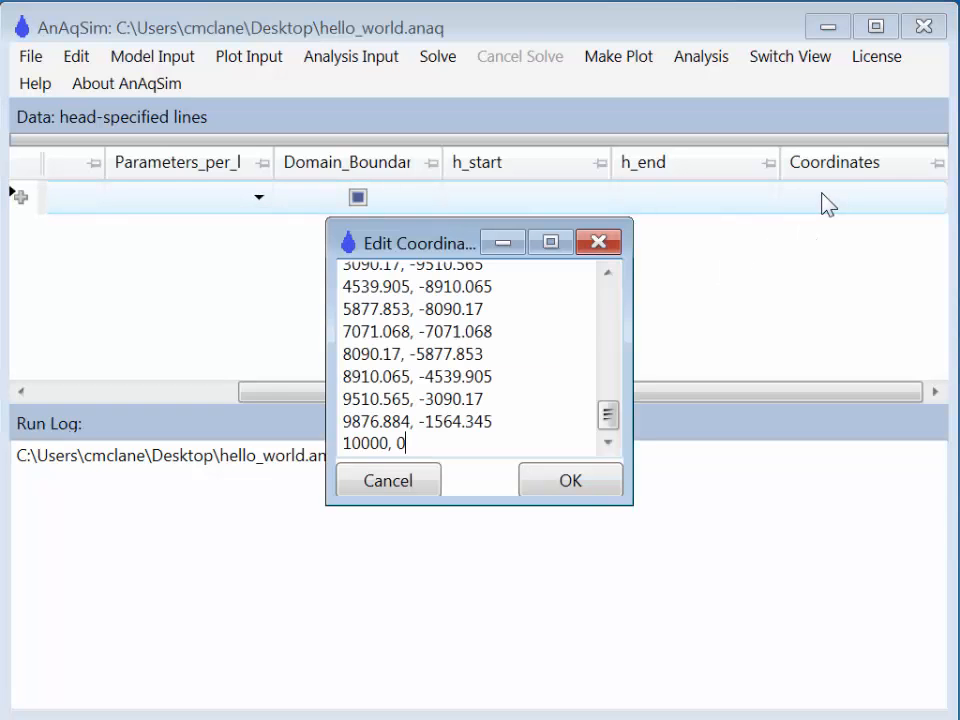
{"action": "left_click", "coordinate": [566, 489]}
Label the head-specified line "boundary" and assign it to the aquifer domain
{"action": "left_click_drag", "start_coordinate": [592, 392], "coordinate": [366, 427]}
{"action": "left_click", "coordinate": [127, 206]}
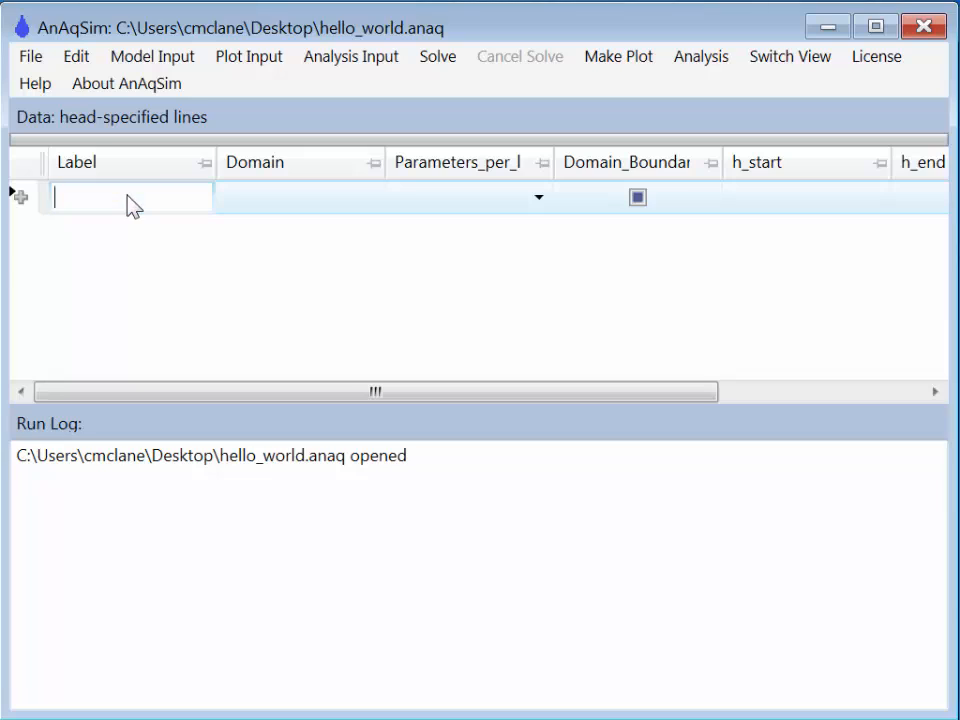
{"action": "type", "text": "boundary"}
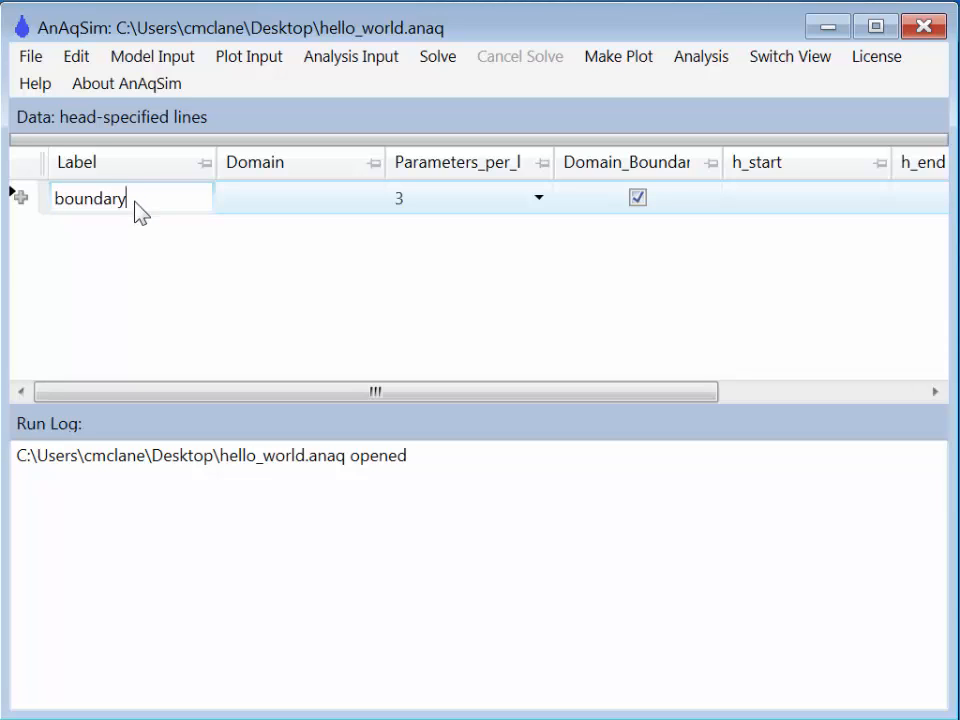
{"action": "left_click", "coordinate": [251, 206]}
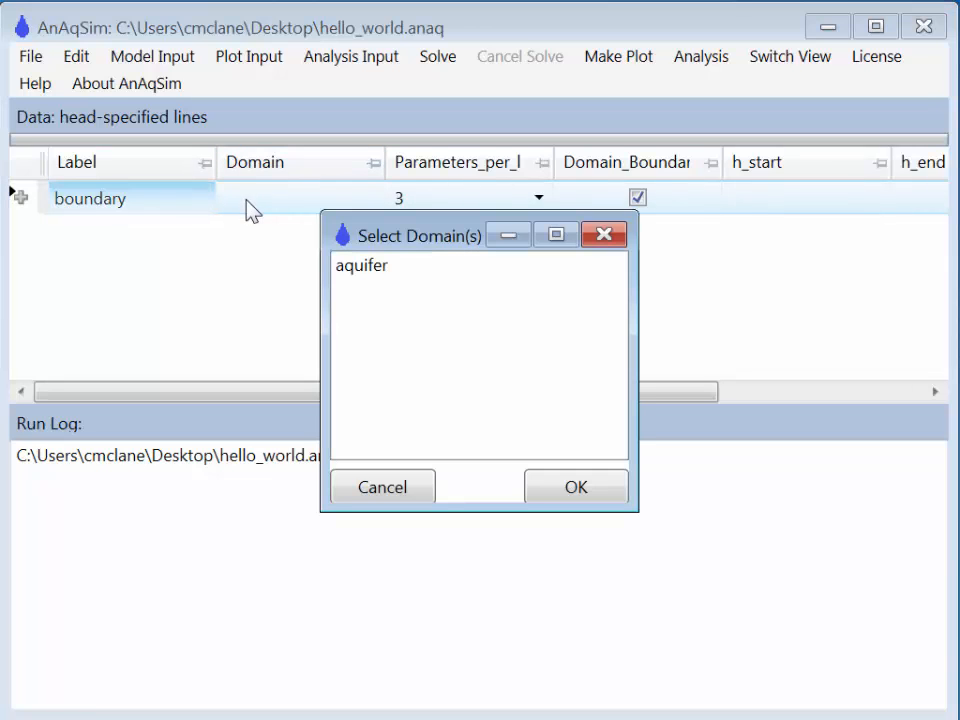
{"action": "left_click", "coordinate": [364, 268]}
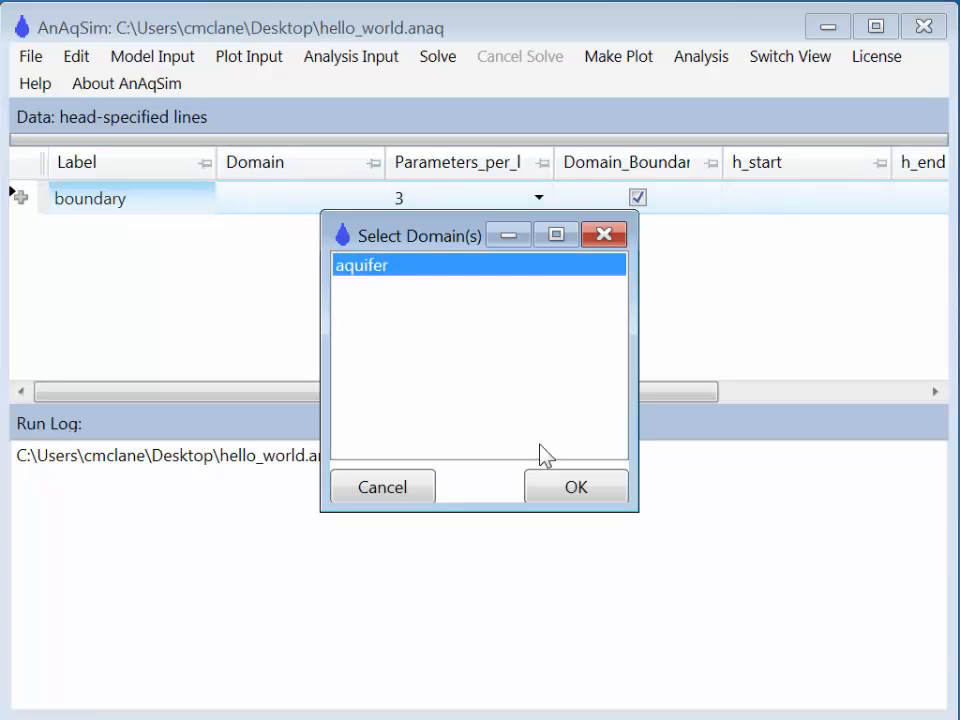
{"action": "left_click", "coordinate": [567, 490]}
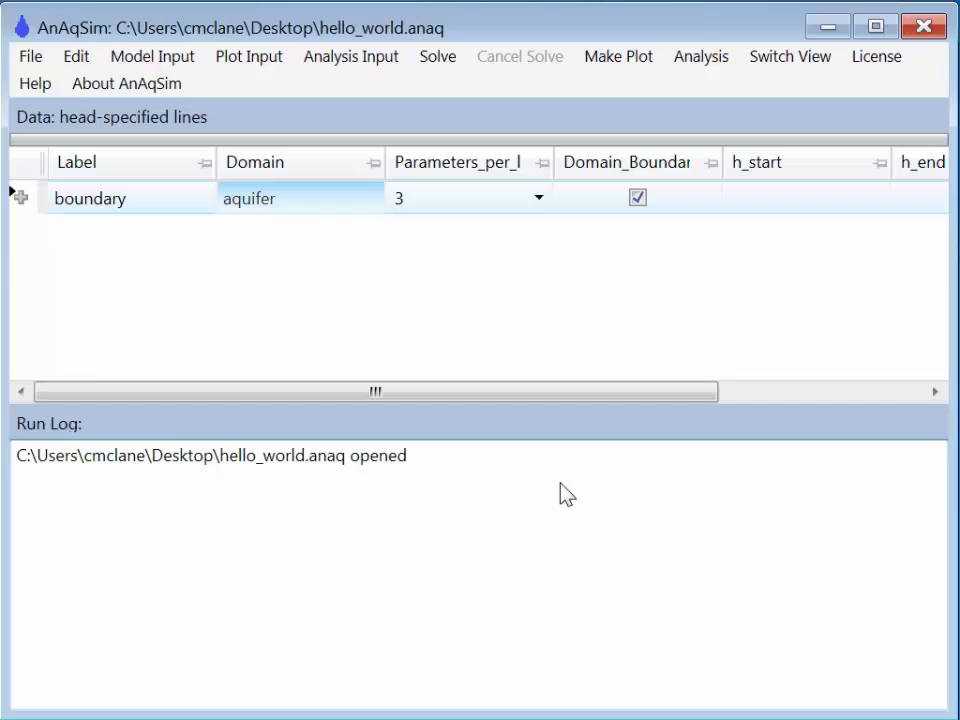
Set the head-specified boundary line's starting and ending heads to 200 and save the model
{"action": "left_click", "coordinate": [772, 205]}
{"action": "type", "text": "20"}
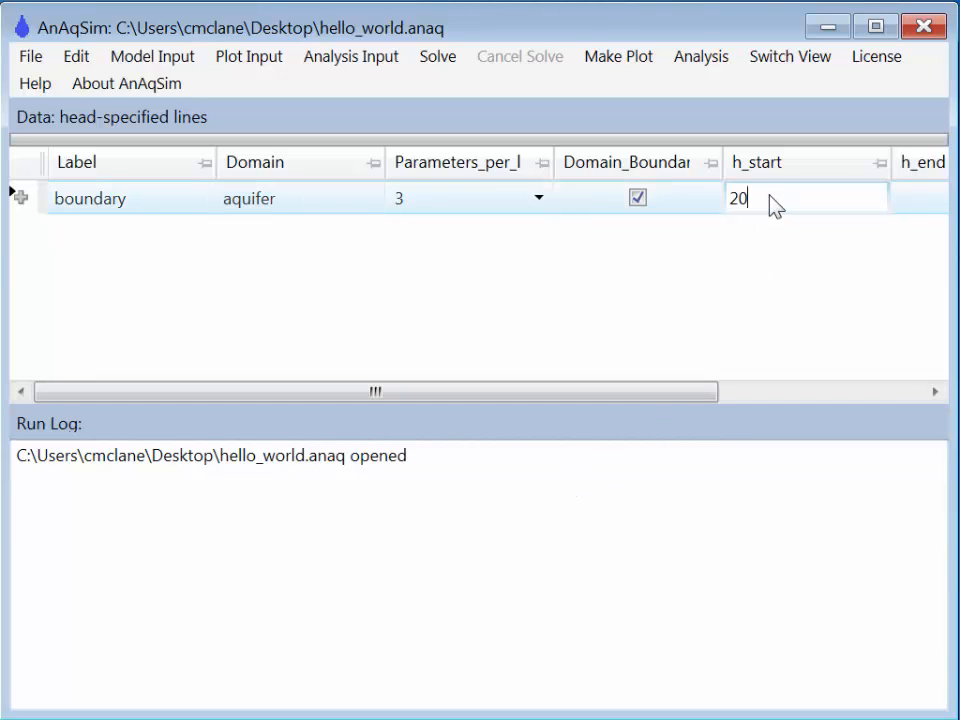
{"action": "type", "text": "0"}
{"action": "left_click", "coordinate": [906, 208]}
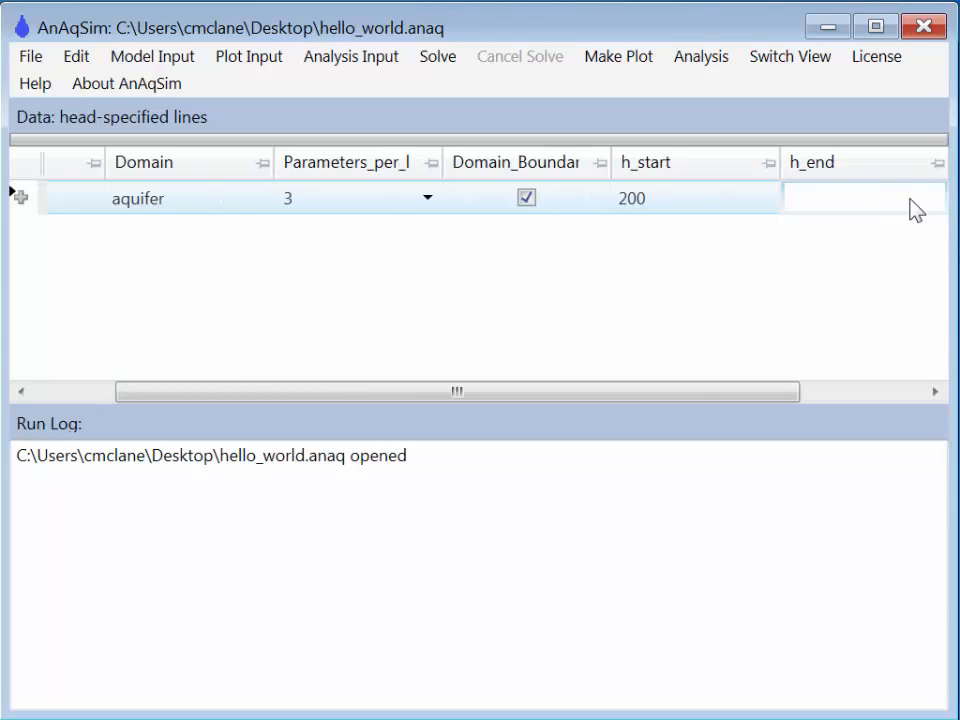
{"action": "type", "text": "200"}
{"action": "key", "text": "Return"}
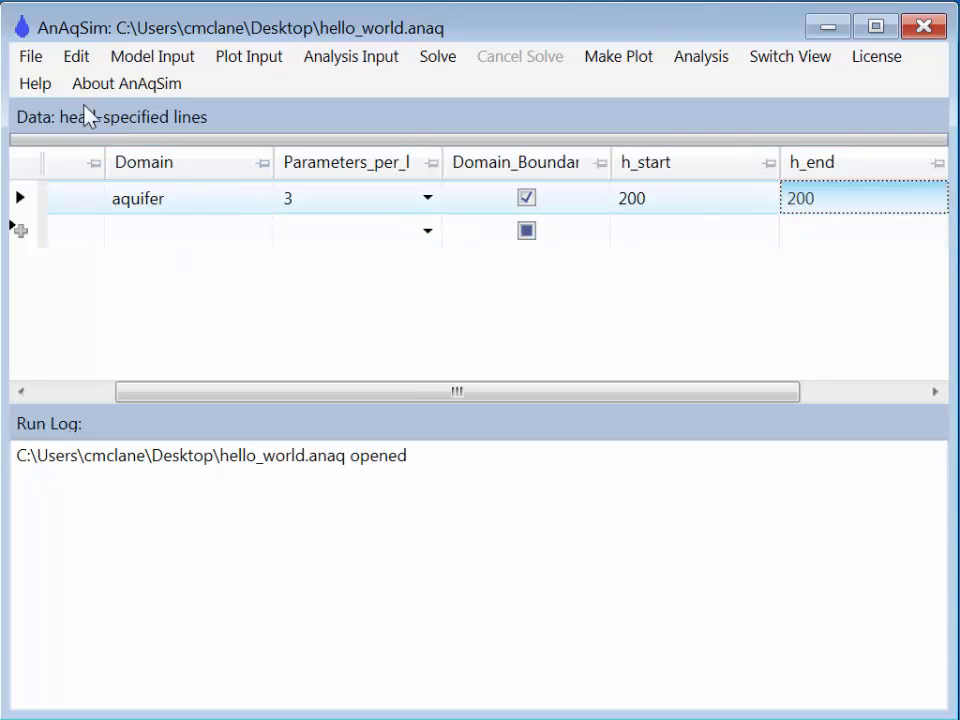
{"action": "left_click", "coordinate": [31, 58]}
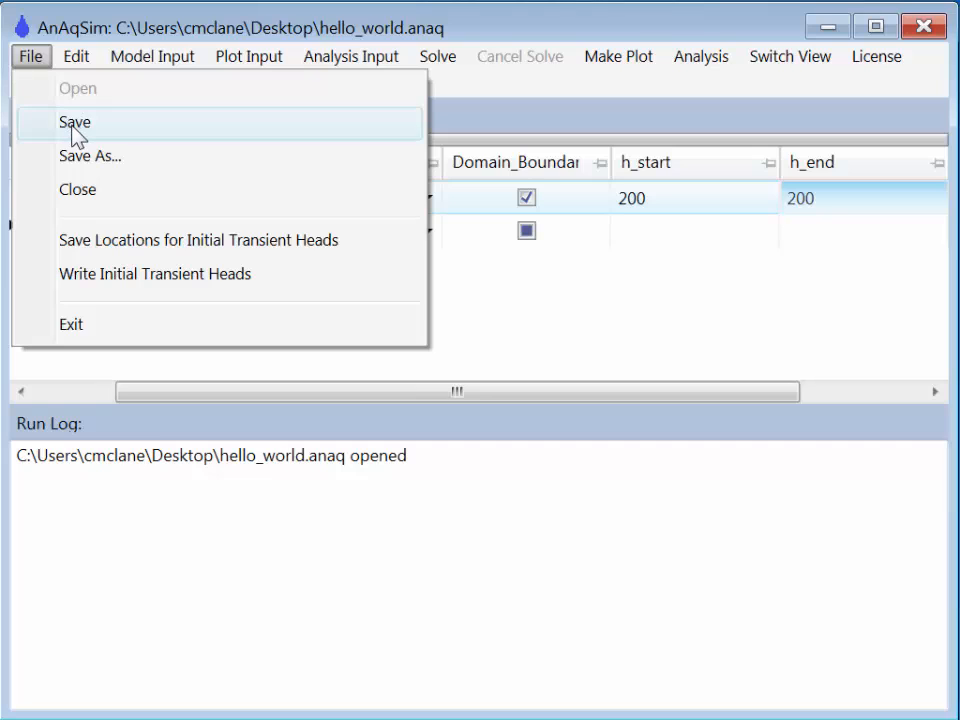
{"action": "left_click", "coordinate": [74, 123]}
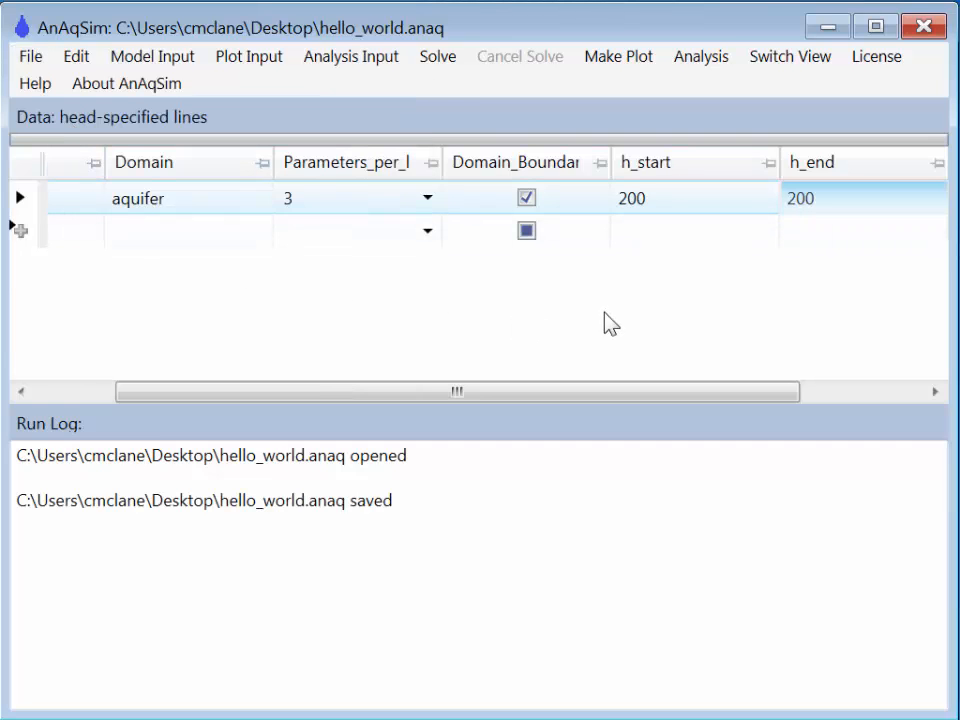
{"action": "key", "text": "ctrl+s"}
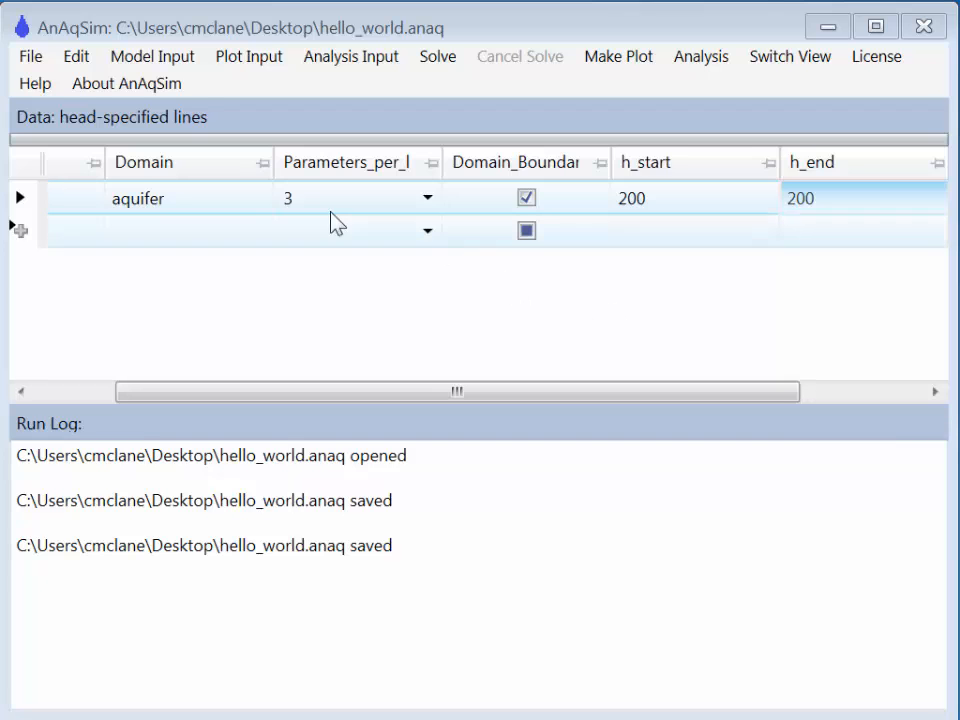
Add a discharge-specified pumping well labelled "well" and assign it to the aquifer domain
{"action": "left_click", "coordinate": [164, 62]}
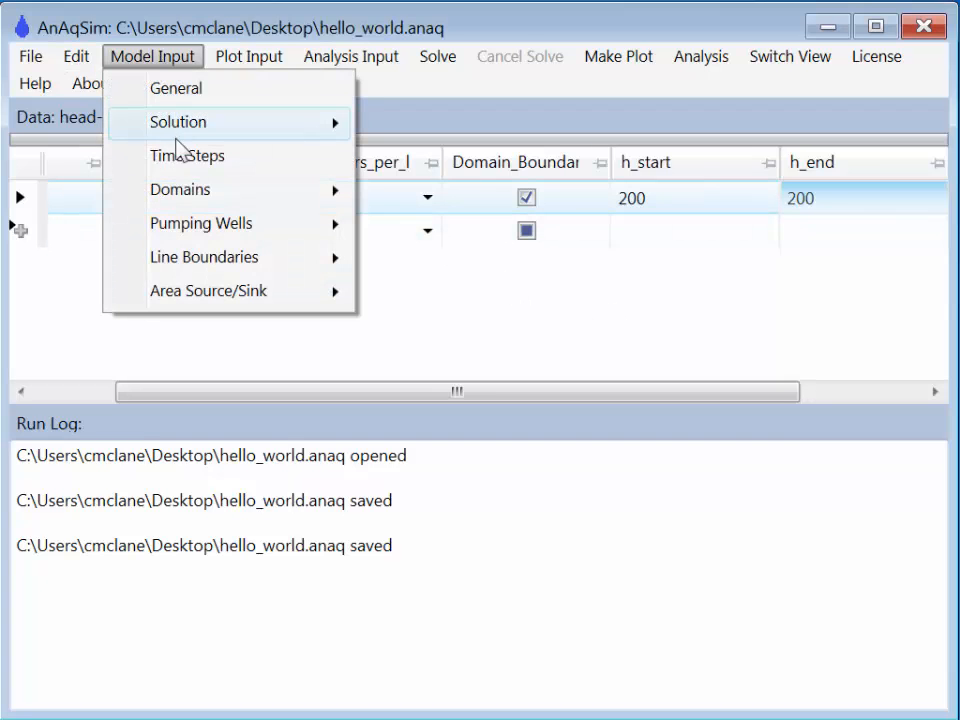
{"action": "mouse_move", "coordinate": [197, 228]}
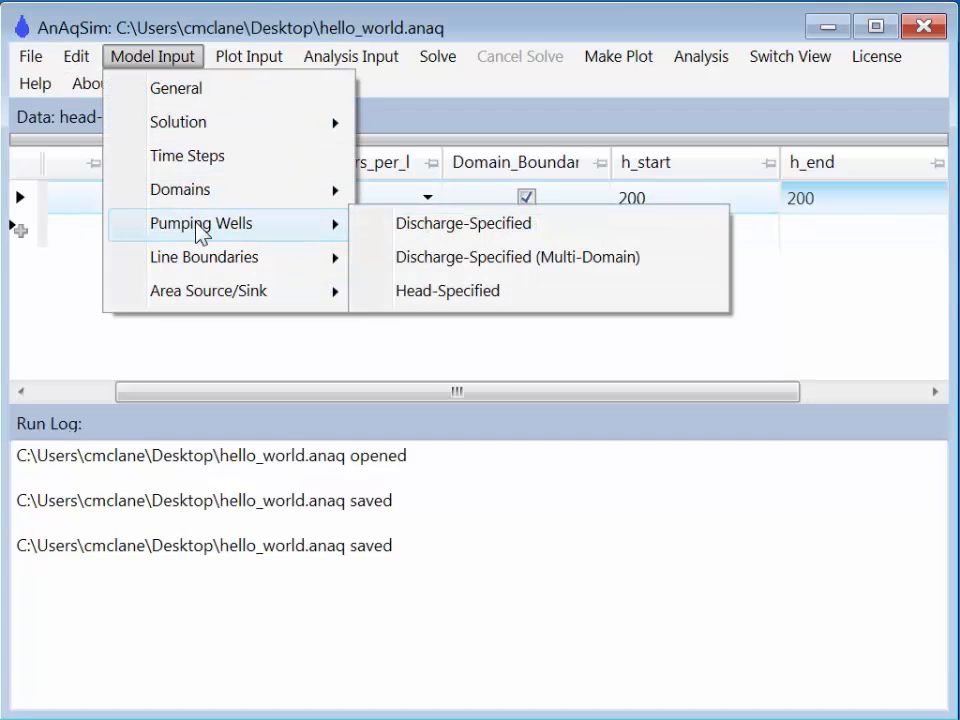
{"action": "left_click", "coordinate": [437, 225]}
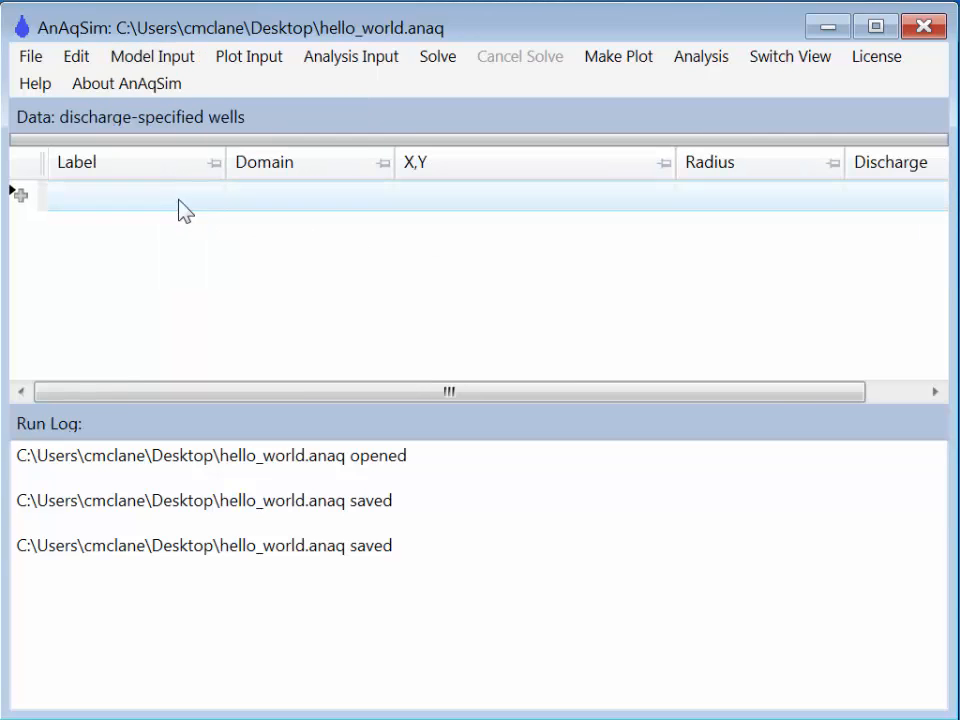
{"action": "left_click", "coordinate": [150, 199]}
{"action": "type", "text": "well"}
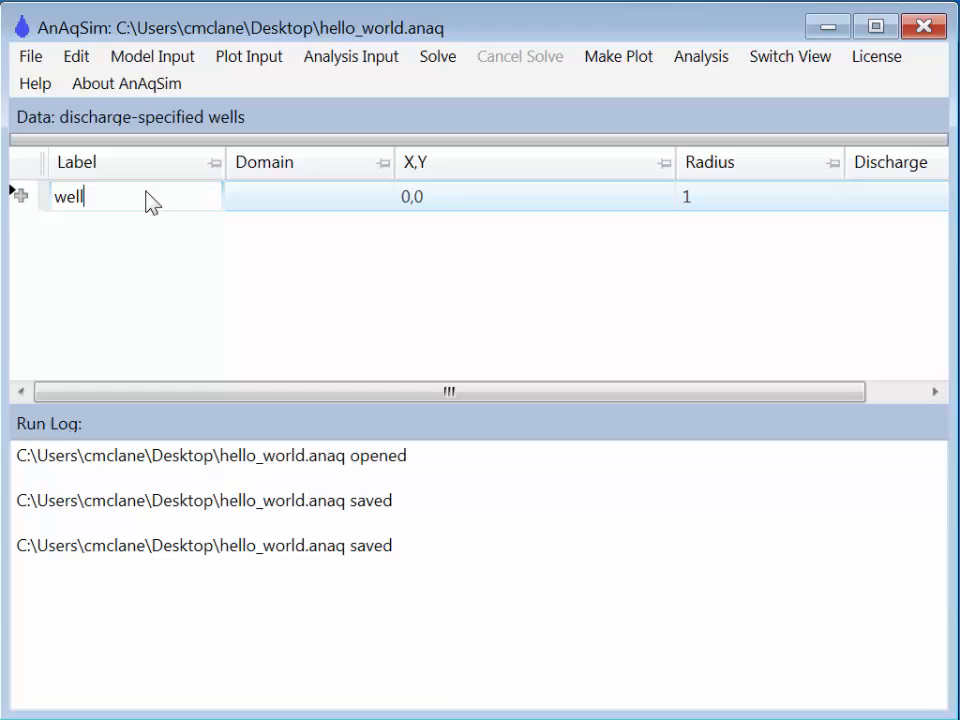
{"action": "left_click", "coordinate": [252, 200]}
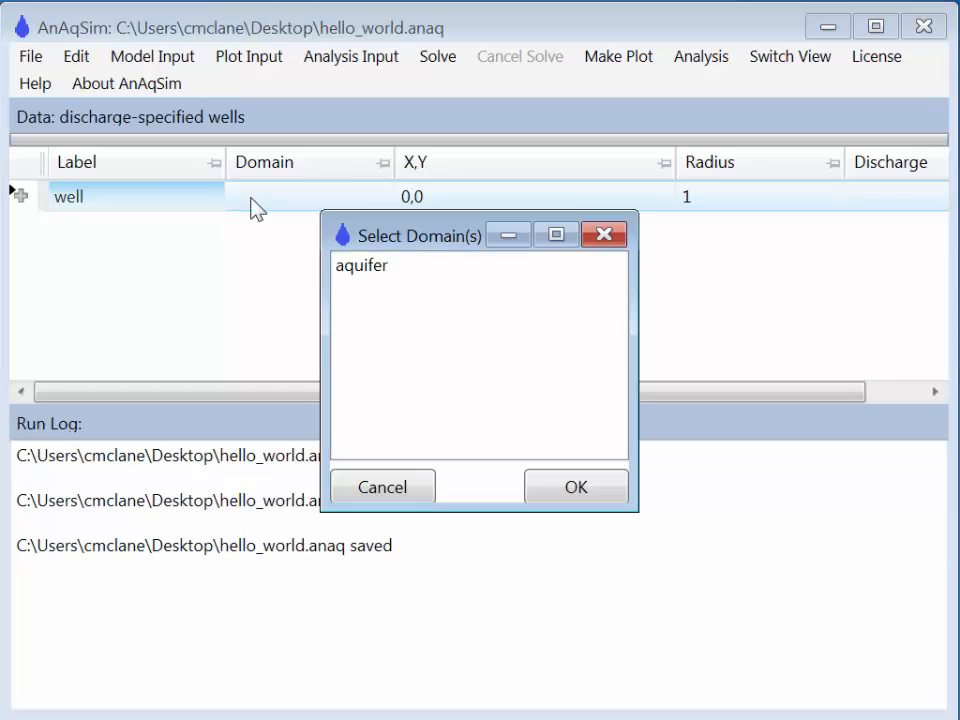
{"action": "left_click", "coordinate": [362, 270]}
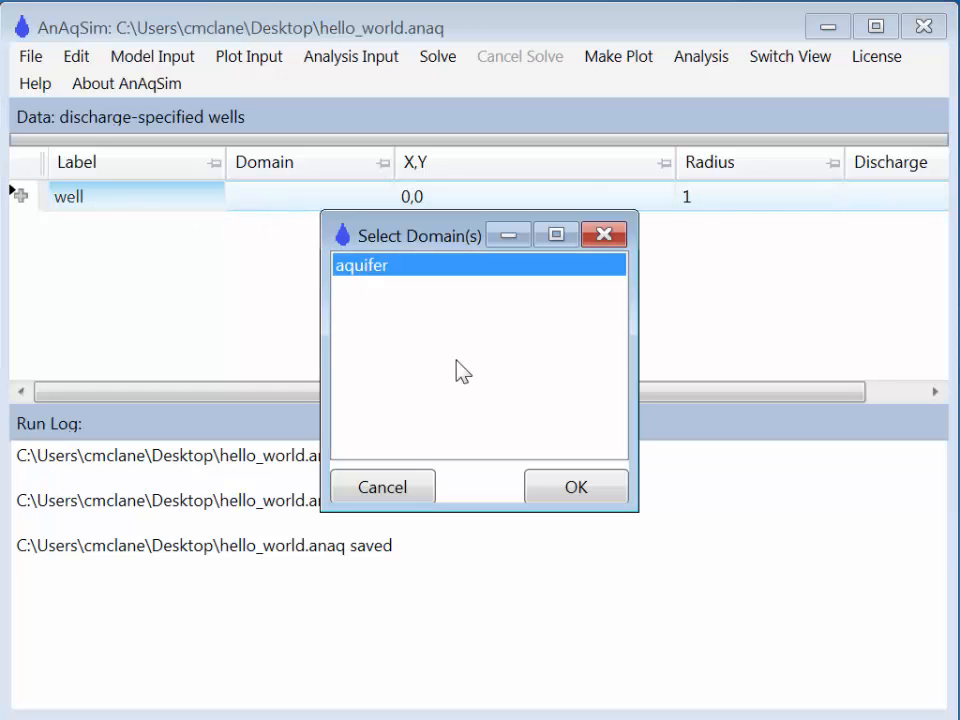
{"action": "left_click", "coordinate": [577, 490]}
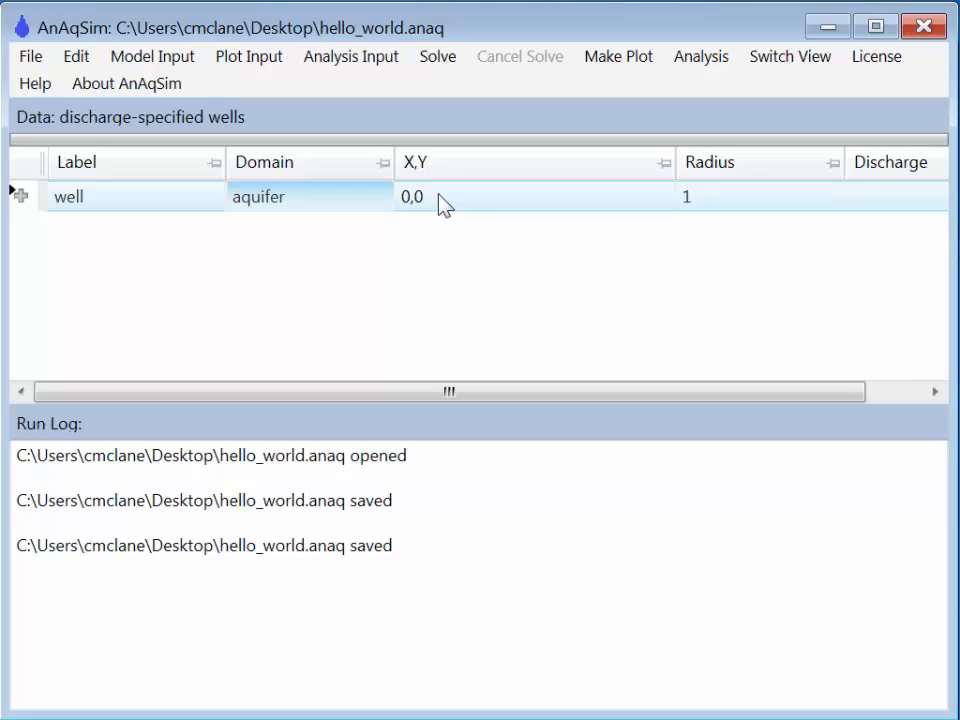
Set the well's radius to 0.5 and its discharge to -20000, and save the model
{"action": "left_click", "coordinate": [720, 205]}
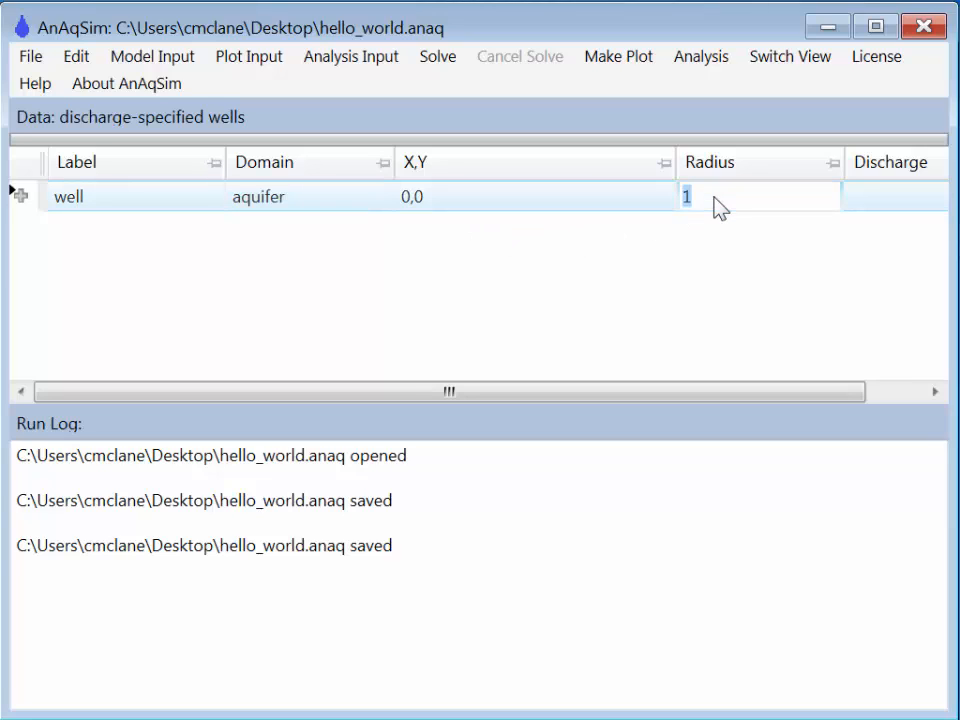
{"action": "type", "text": "0.5"}
{"action": "key", "text": "Return"}
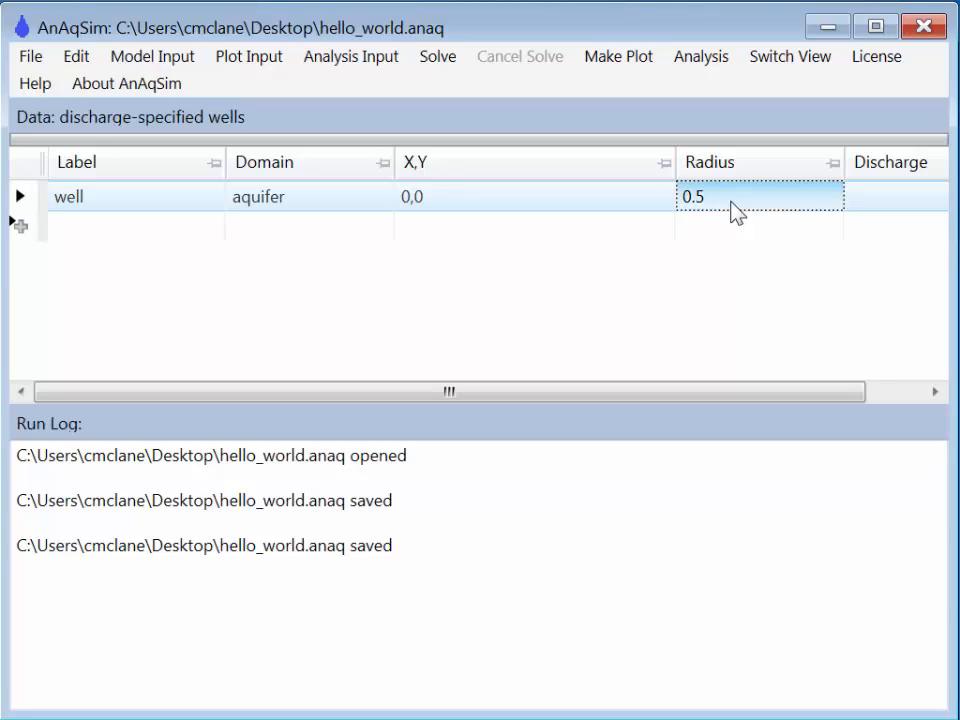
{"action": "left_click", "coordinate": [860, 200]}
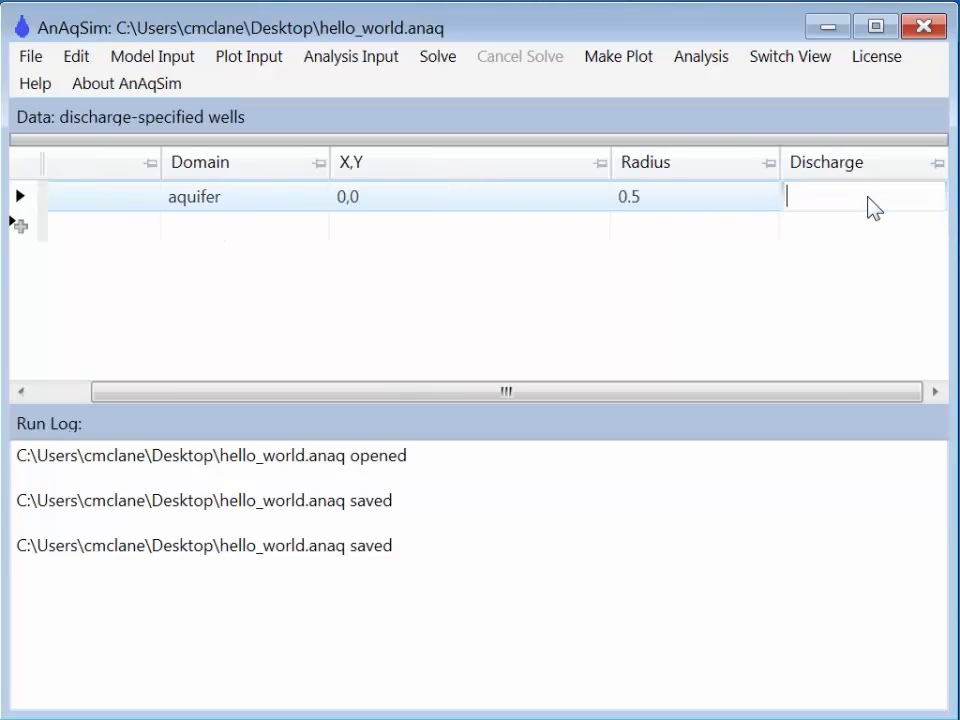
{"action": "type", "text": "-20000"}
{"action": "key", "text": "Return"}
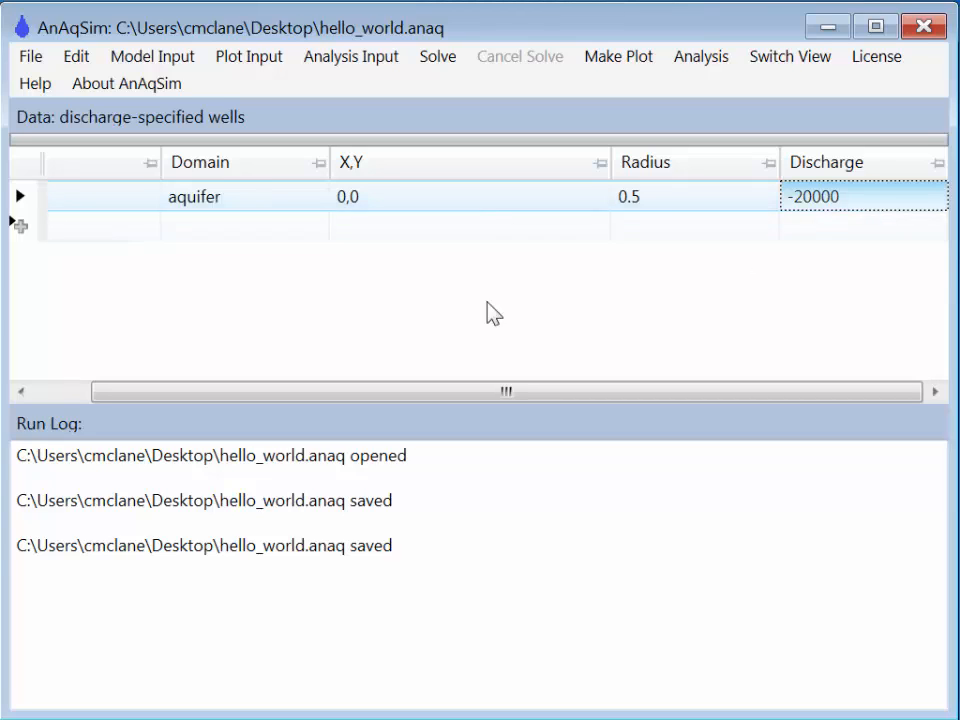
{"action": "left_click", "coordinate": [33, 60]}
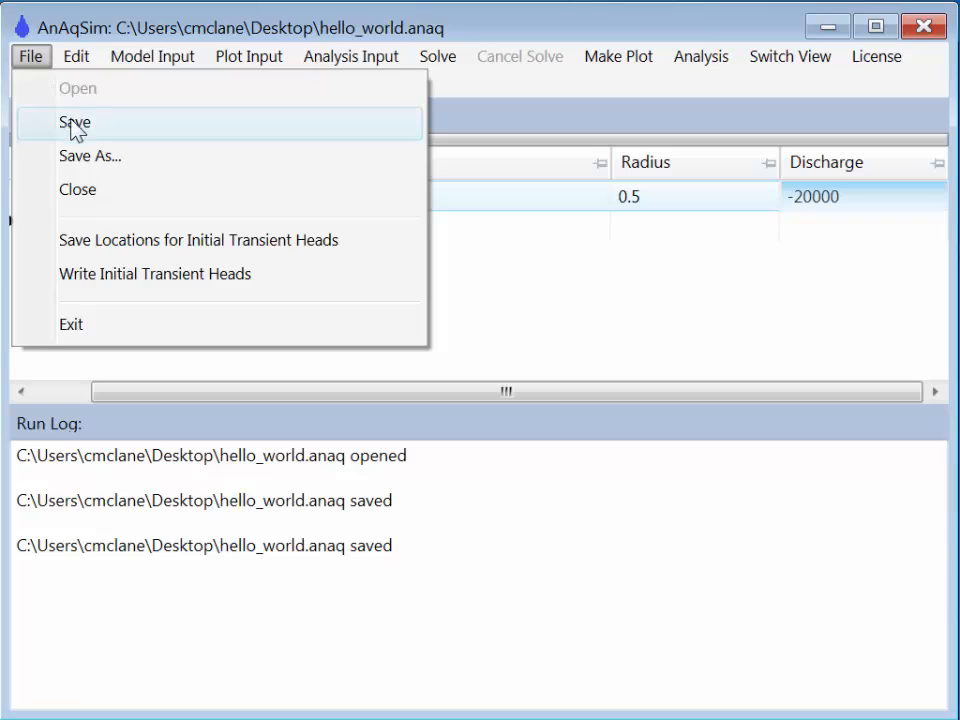
{"action": "left_click", "coordinate": [75, 124]}
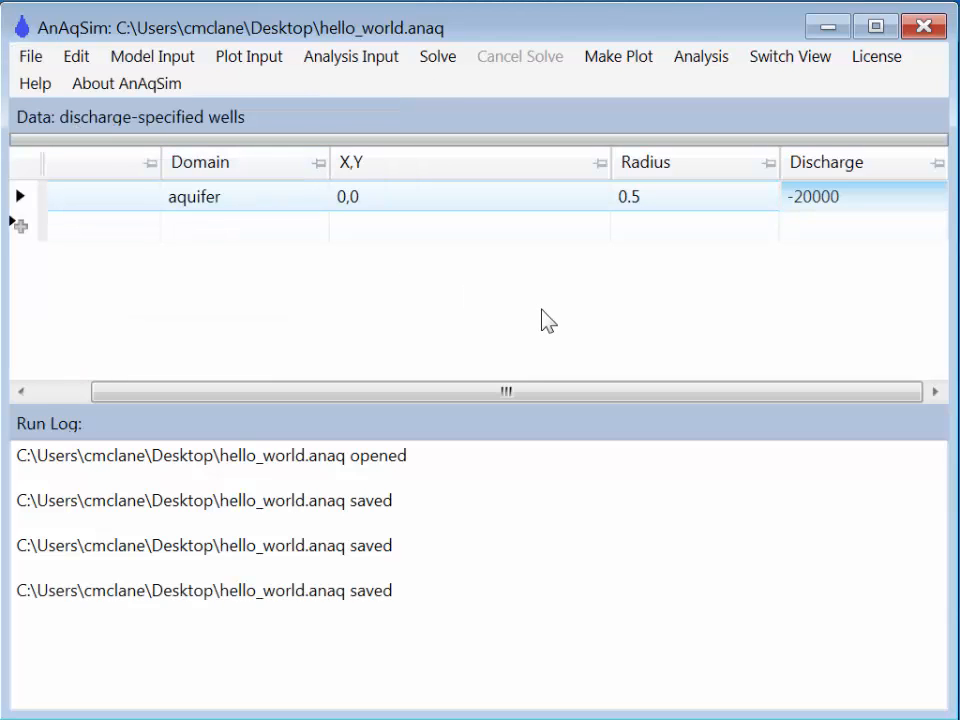
Solve the model and plot the Level 1 results
{"action": "left_click", "coordinate": [440, 58]}
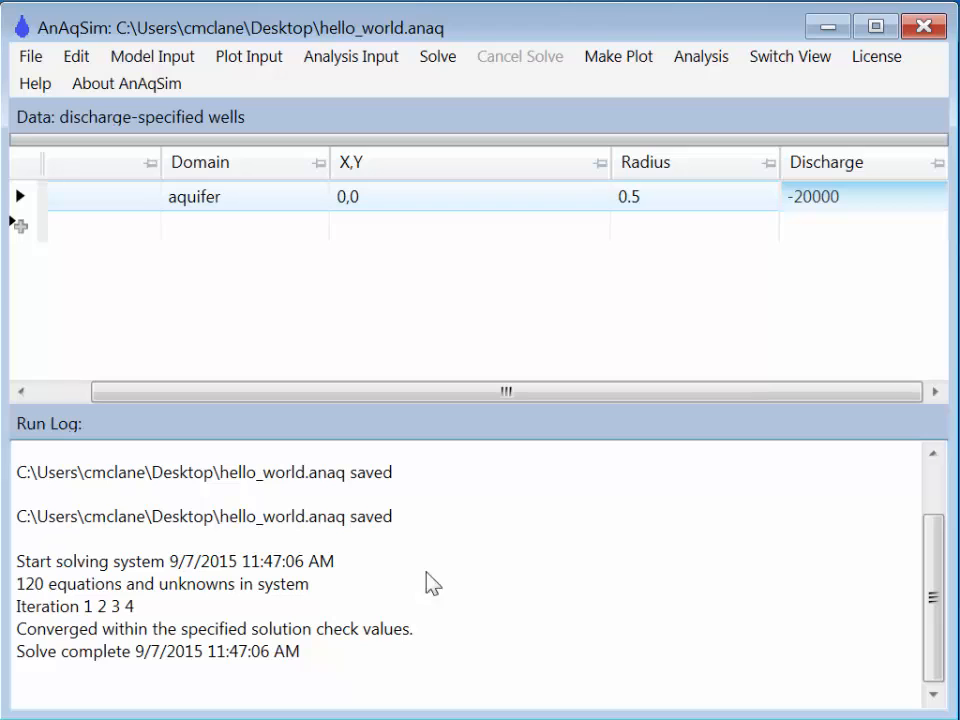
{"action": "left_click", "coordinate": [622, 60]}
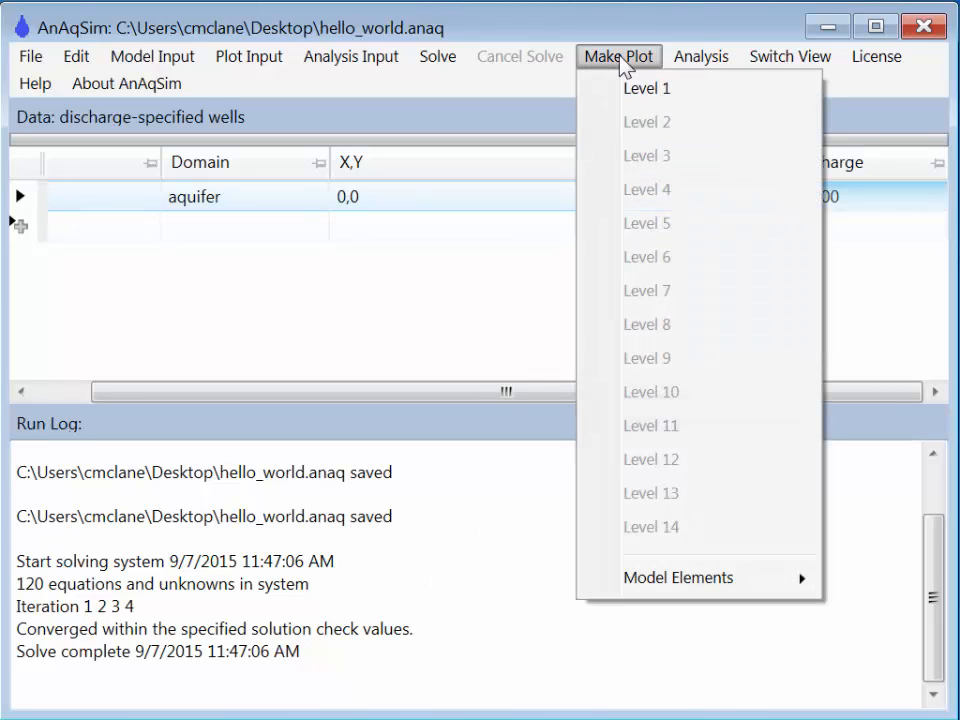
{"action": "left_click", "coordinate": [650, 90]}
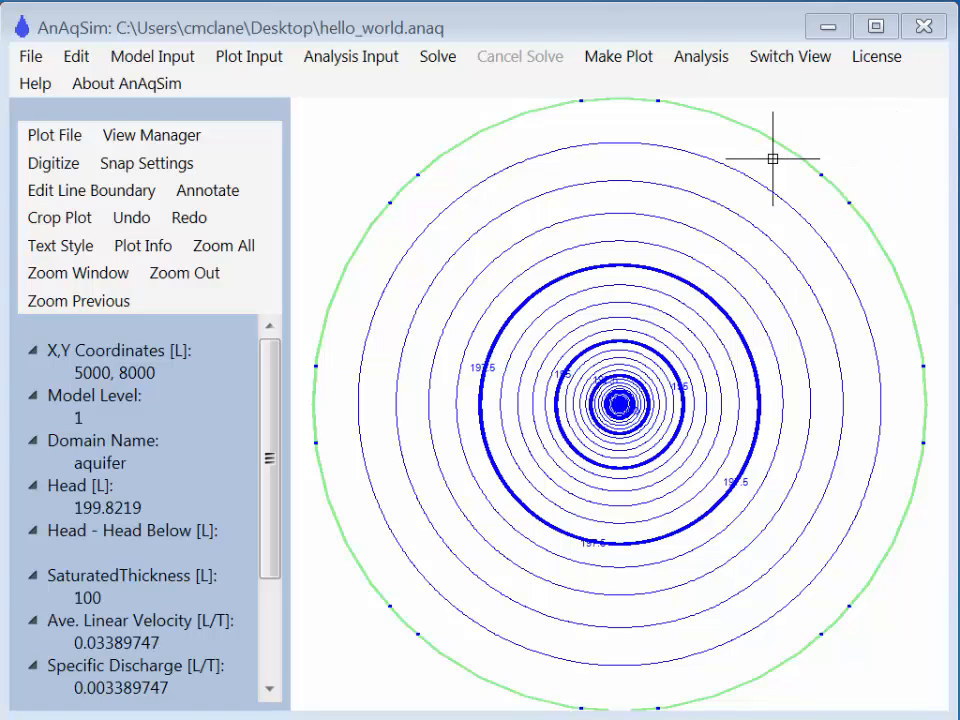
Add a horizontal text annotation "HELLO WORLD!" to the plot above the well, starting at about -3000, 5000
{"action": "left_click", "coordinate": [226, 199]}
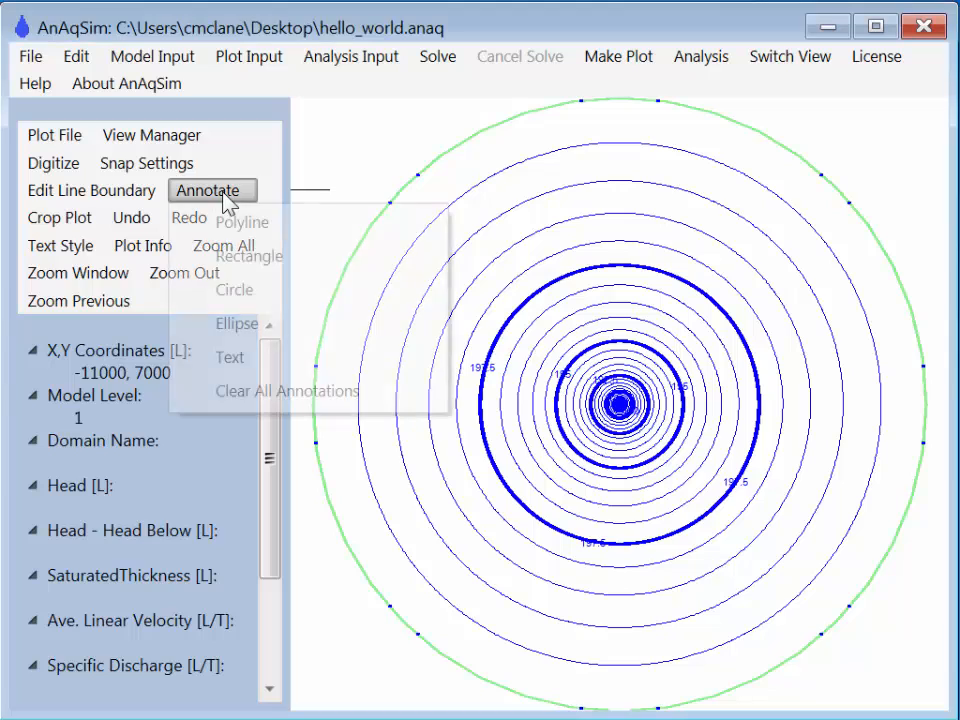
{"action": "left_click", "coordinate": [232, 358]}
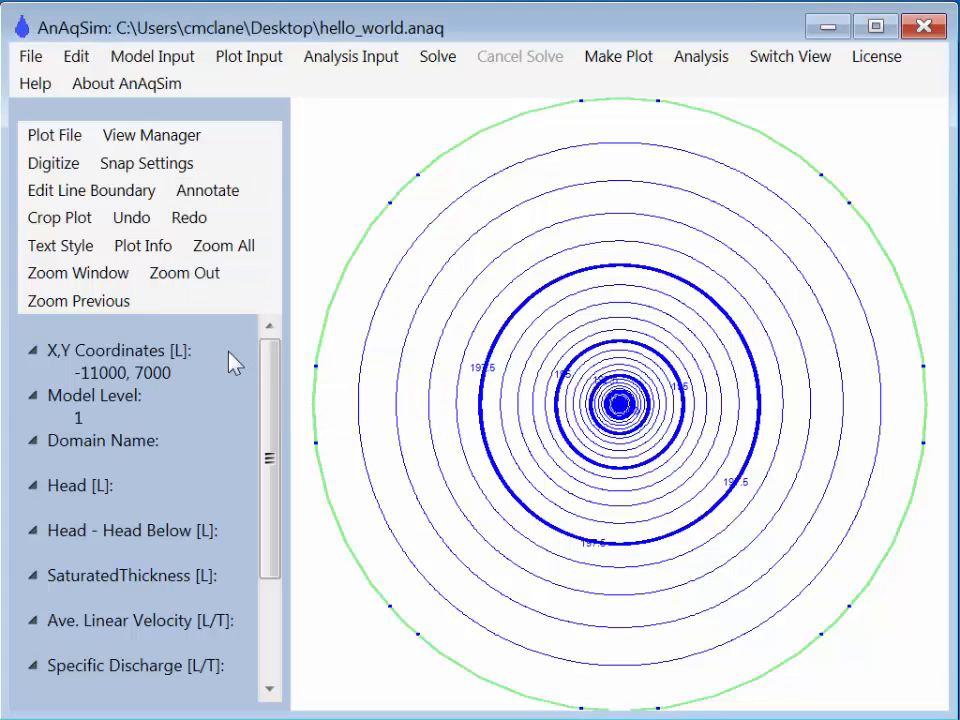
{"action": "left_click", "coordinate": [527, 250]}
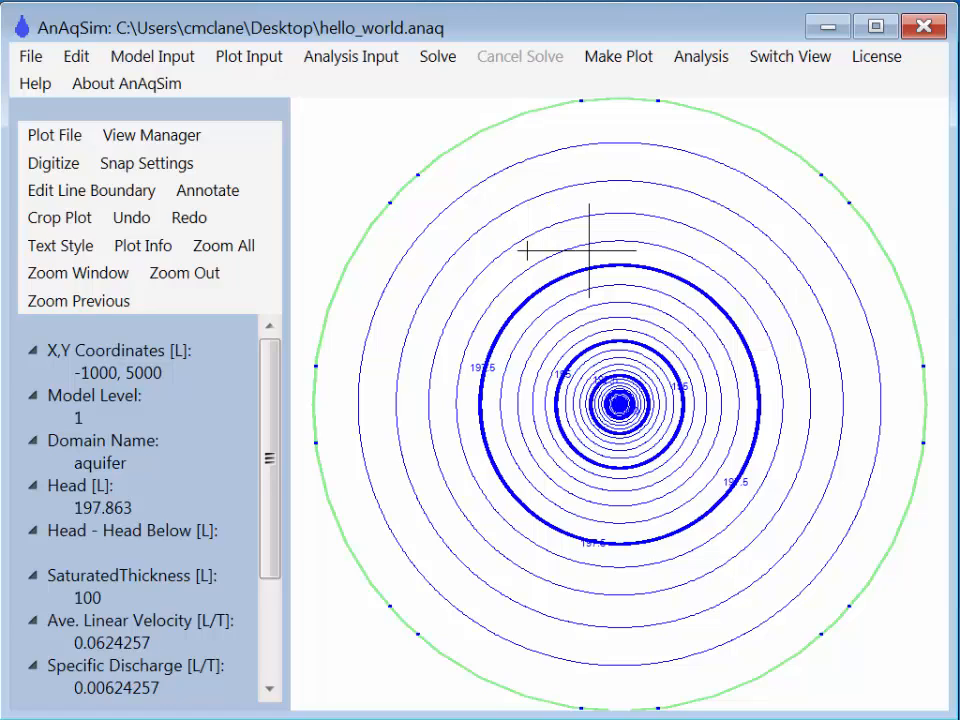
{"action": "left_click", "coordinate": [887, 252]}
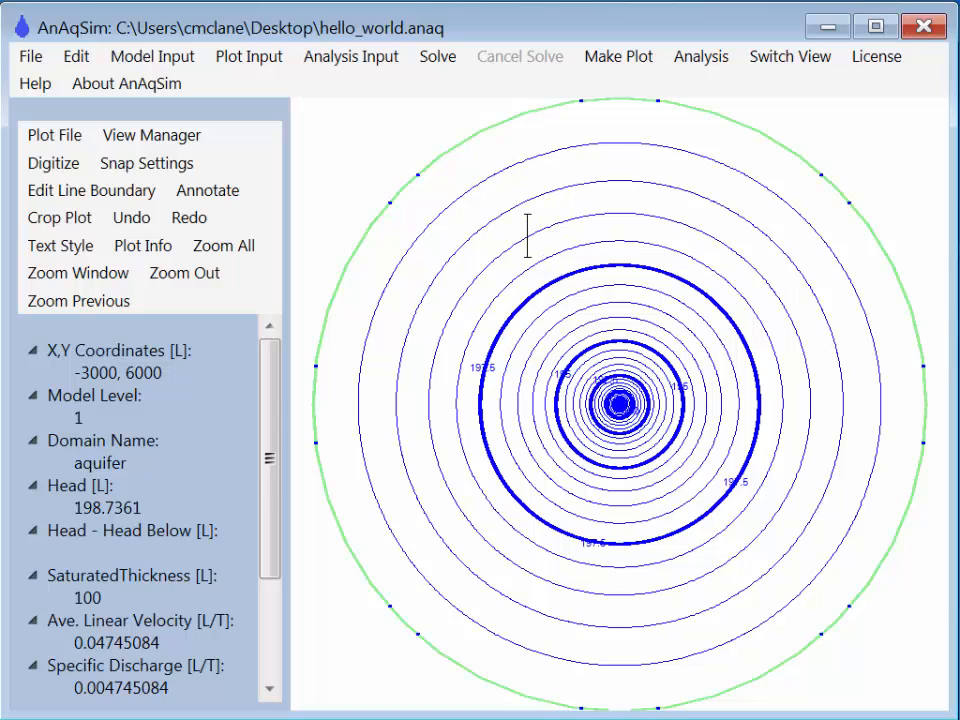
{"action": "type", "text": "HELL"}
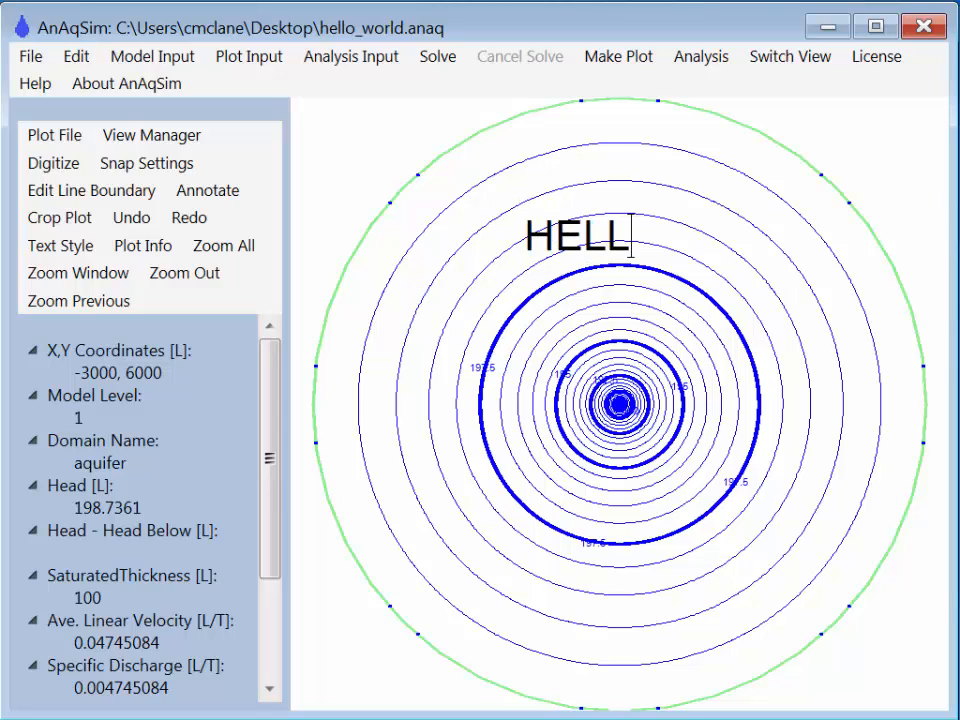
{"action": "type", "text": "O WORLD!"}
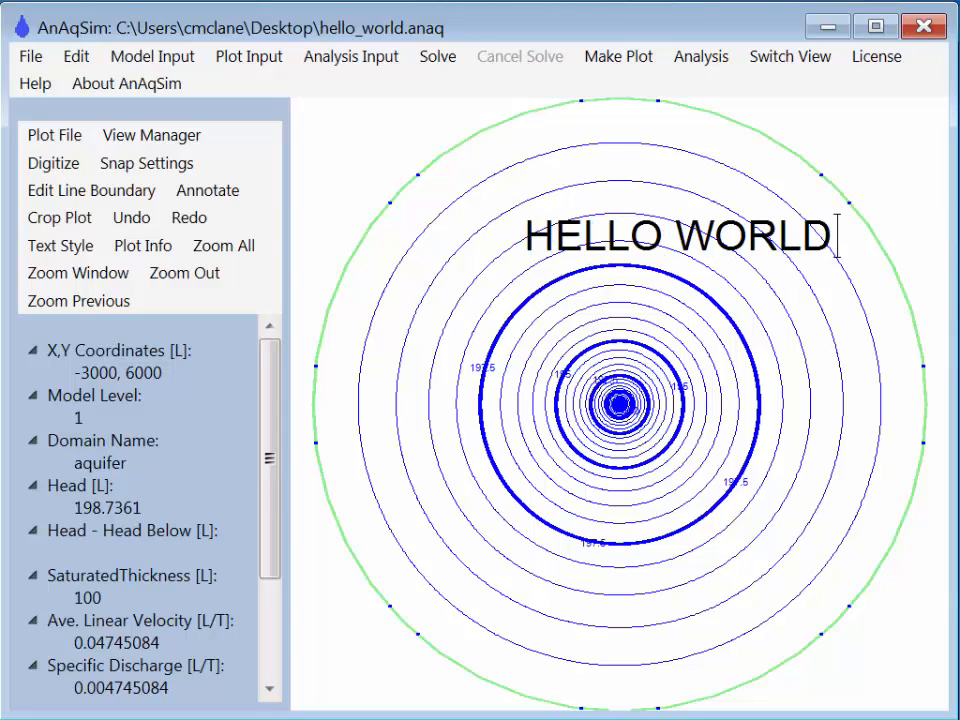